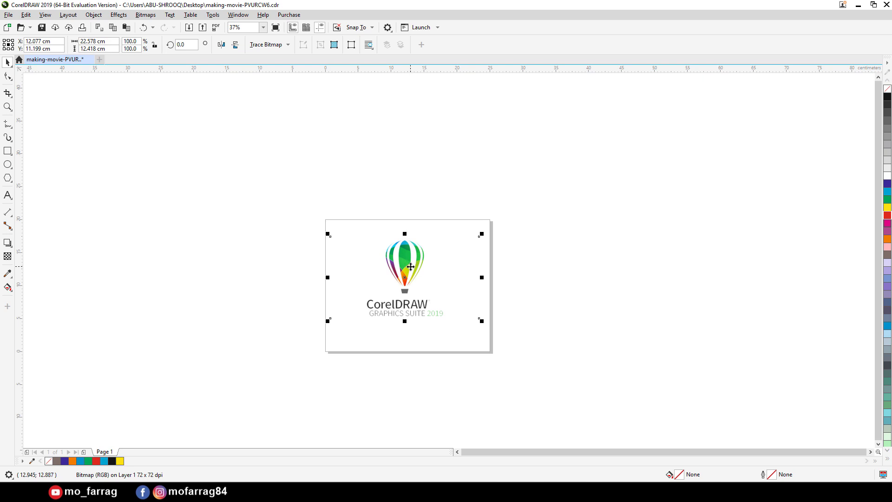
left_click_drag(400, 257, 401, 255)
left_click(8, 15)
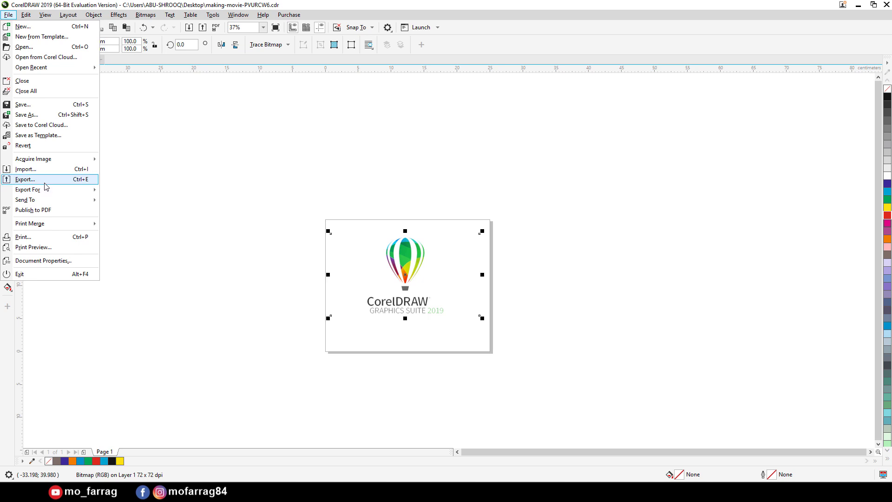
mouse_move(45, 200)
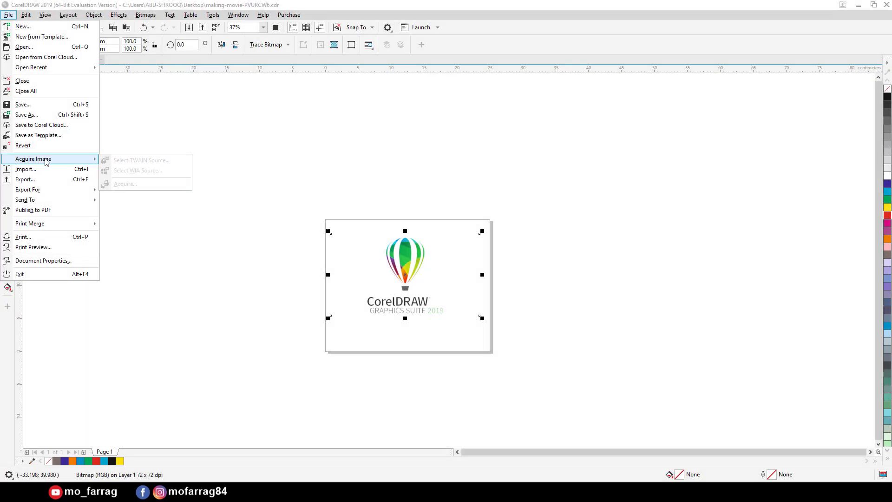
left_click(8, 14)
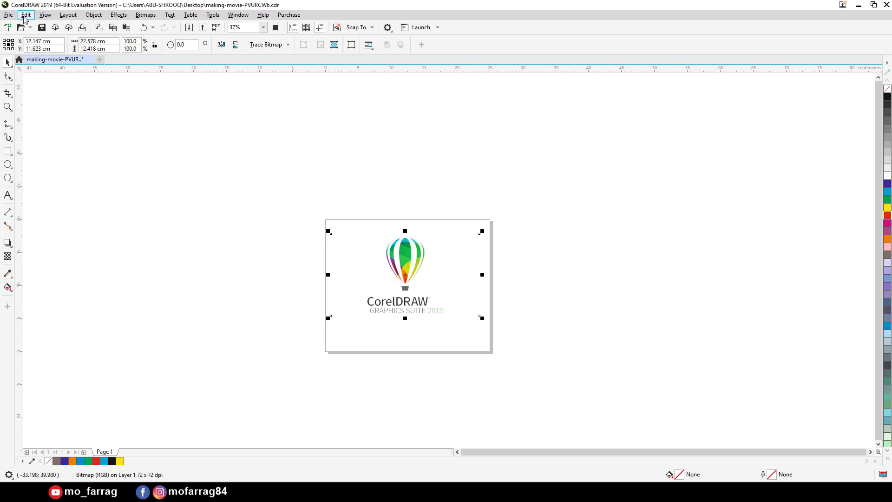
left_click(26, 16)
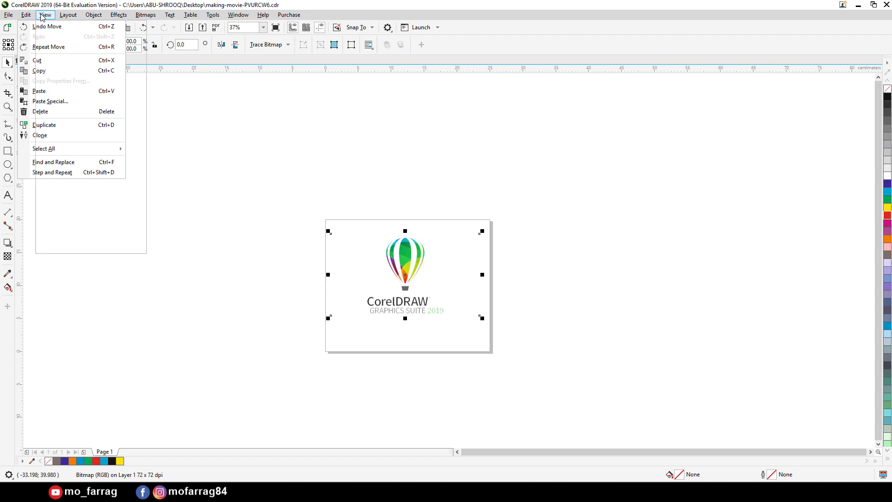
mouse_move(63, 19)
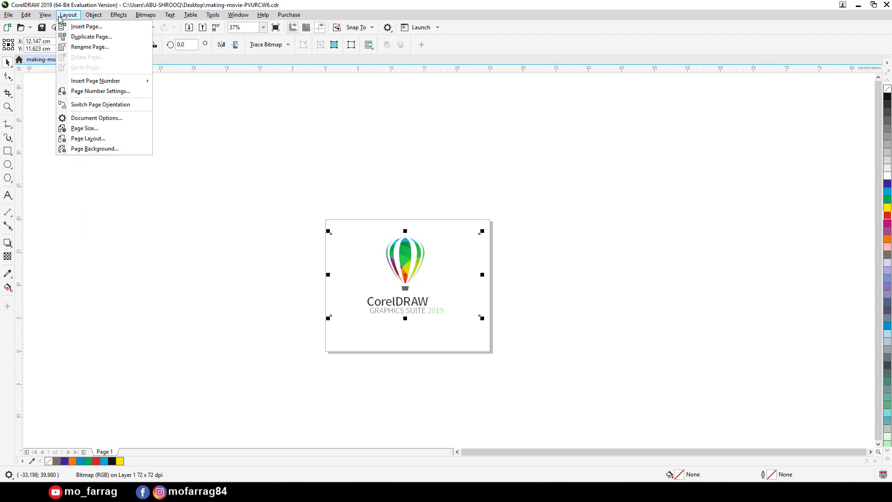
mouse_move(122, 17)
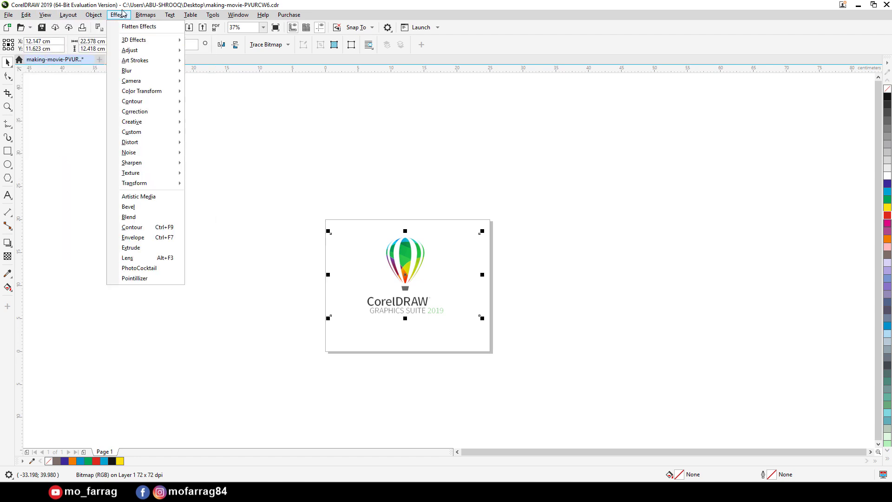
left_click(125, 8)
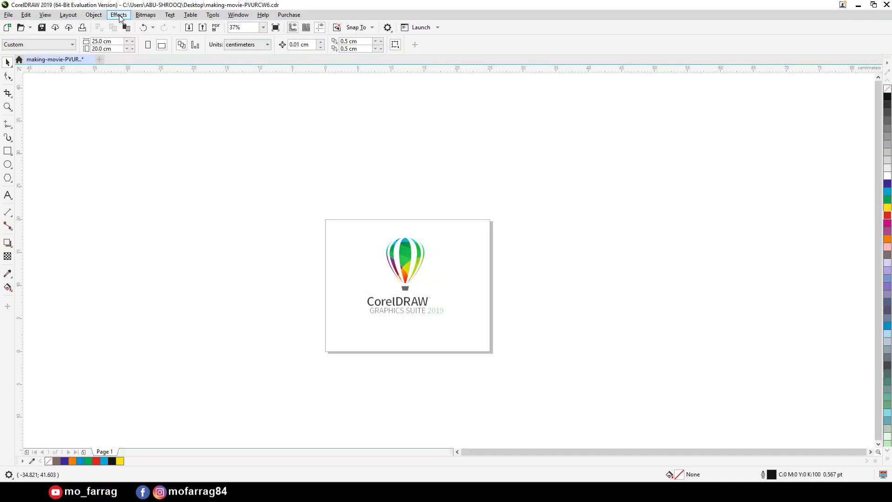
left_click(411, 261)
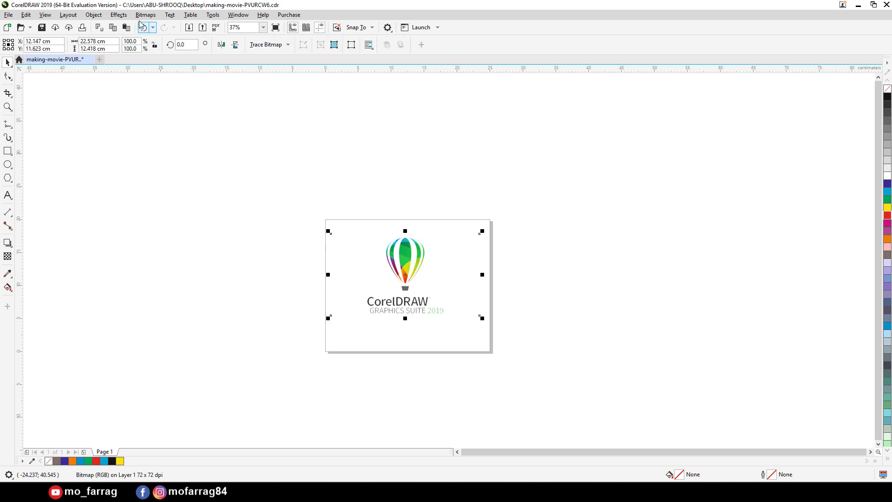
left_click(118, 15)
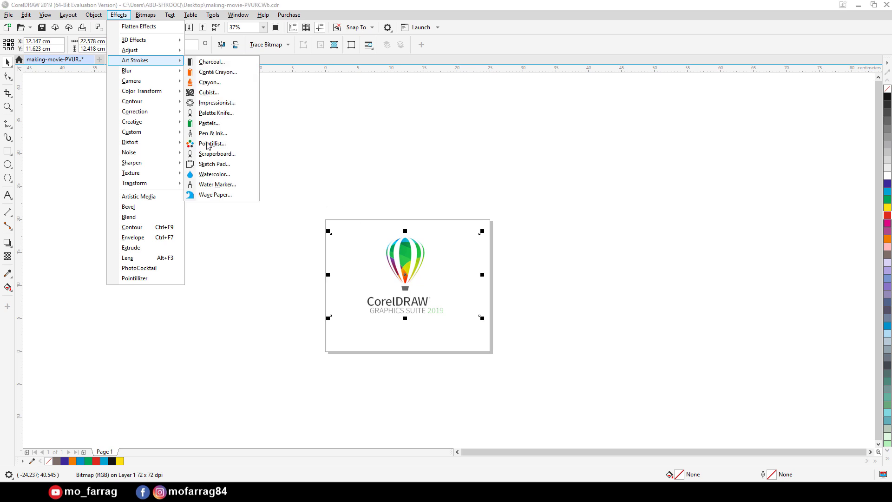
key("Escape")
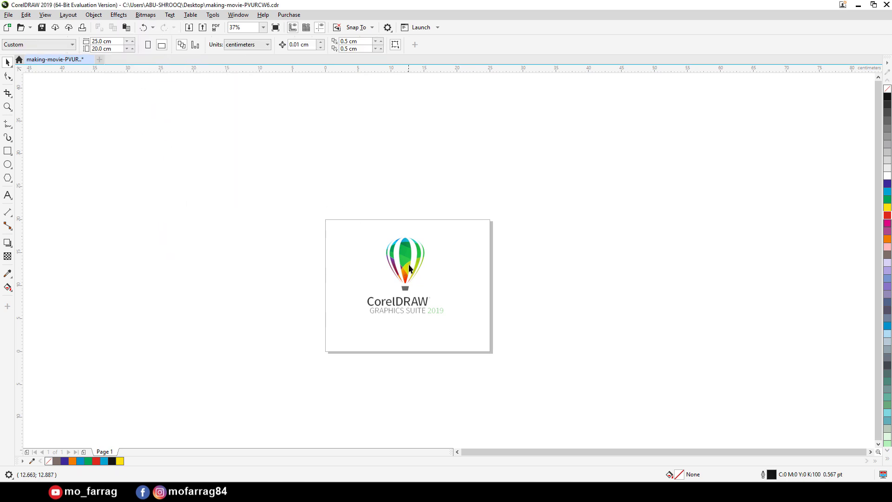
- Try the Crystalize effect on the CorelDRAW logo bitmap, cancel it and undo the last change
left_click(408, 264)
left_click_drag(409, 255, 408, 257)
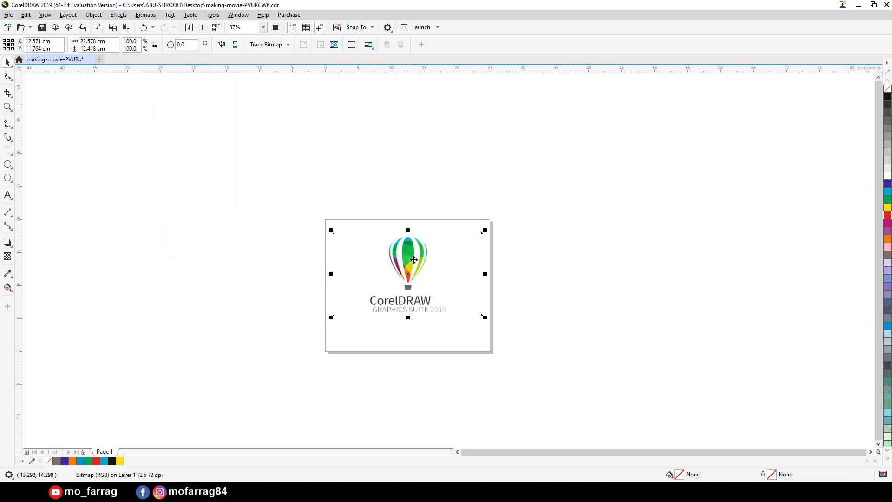
scroll(407, 257, "up", 2)
left_click(405, 248)
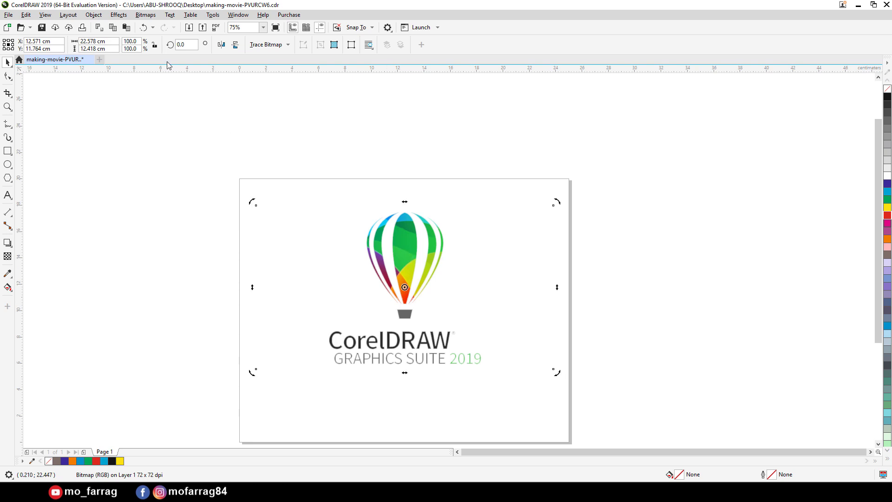
left_click(118, 15)
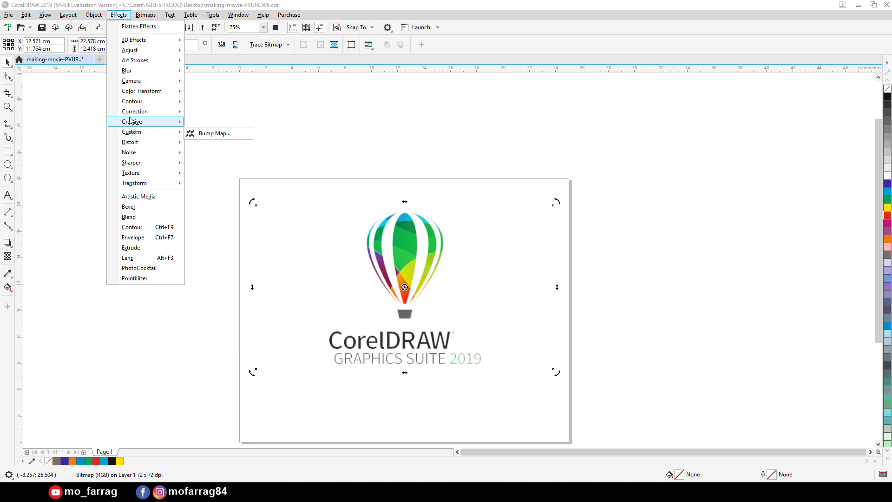
mouse_move(133, 121)
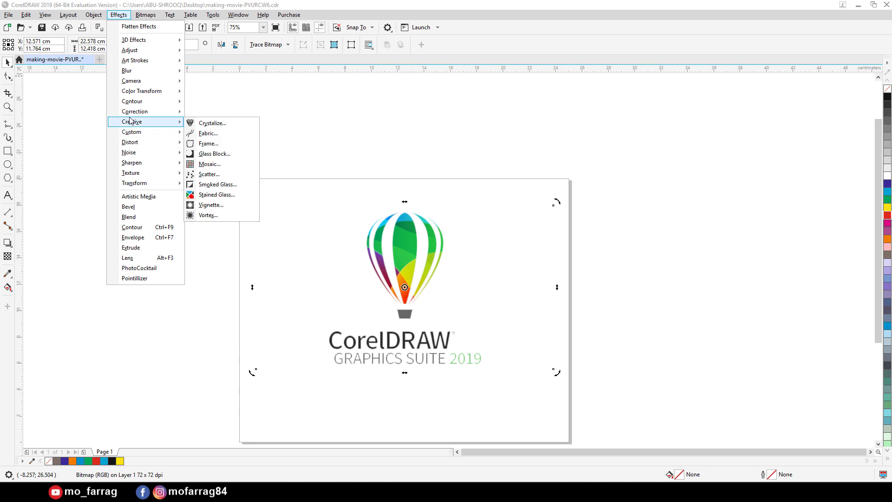
left_click(223, 123)
left_click_drag(412, 214, 613, 105)
key("Escape")
key("ctrl+z")
left_click(360, 160)
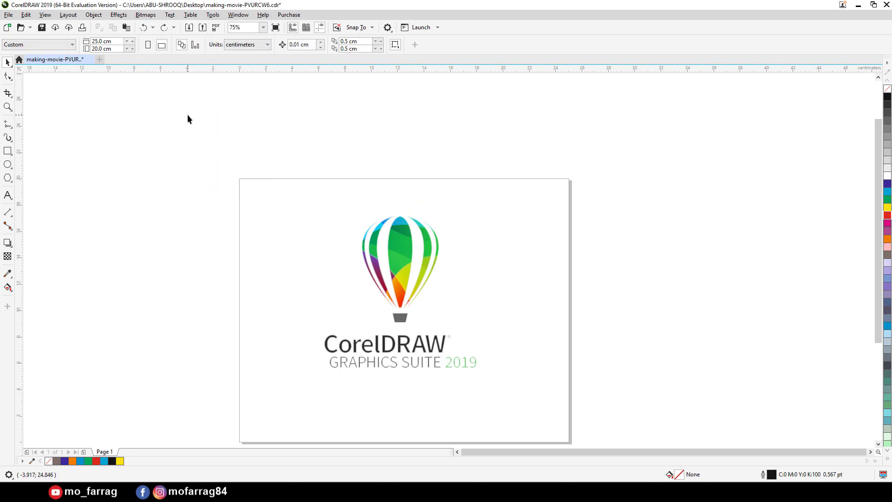
left_click(144, 16)
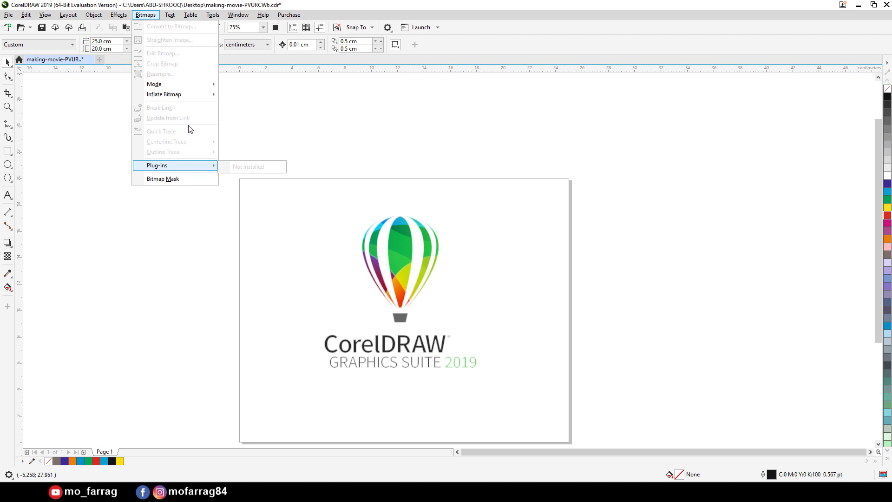
left_click(273, 111)
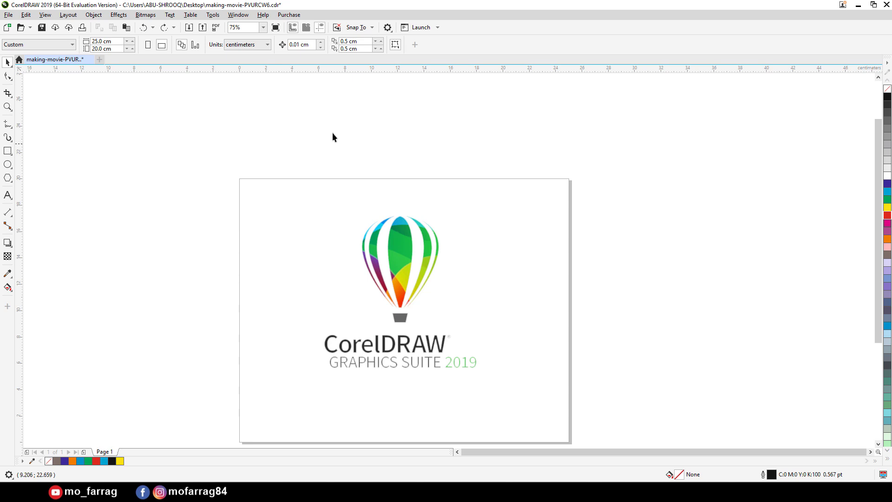
left_click(147, 17)
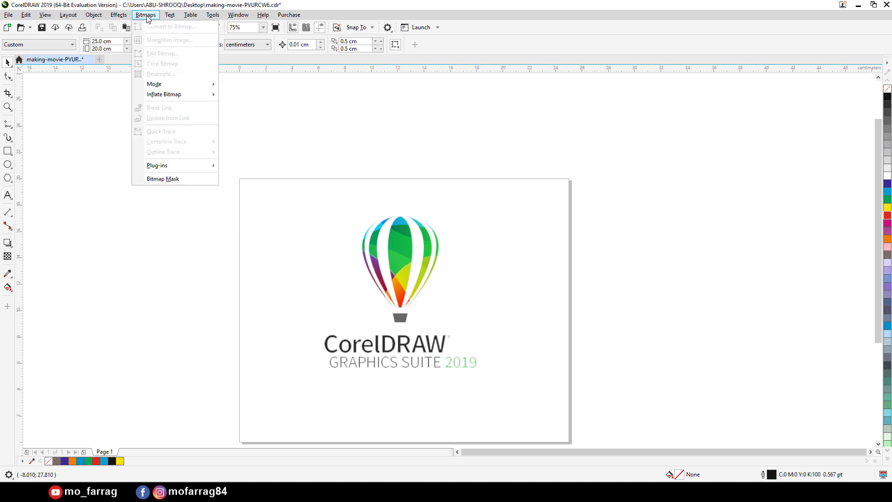
left_click(147, 16)
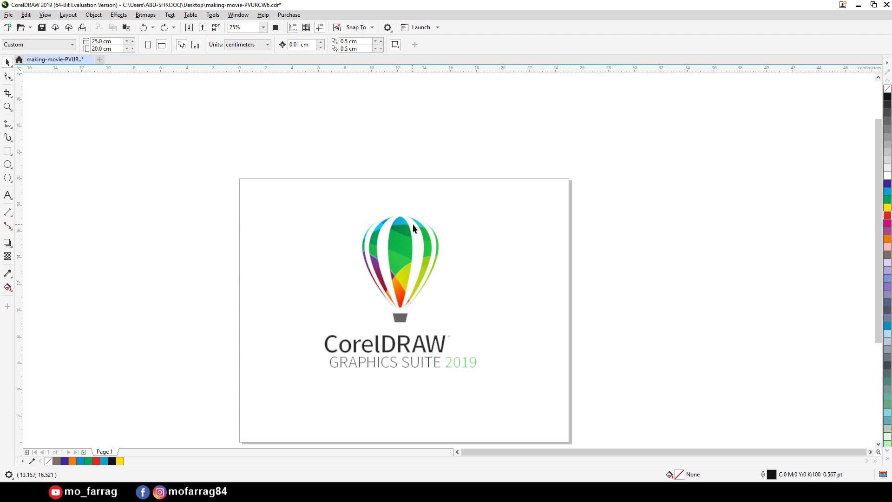
left_click(396, 264)
left_click_drag(396, 263, 397, 266)
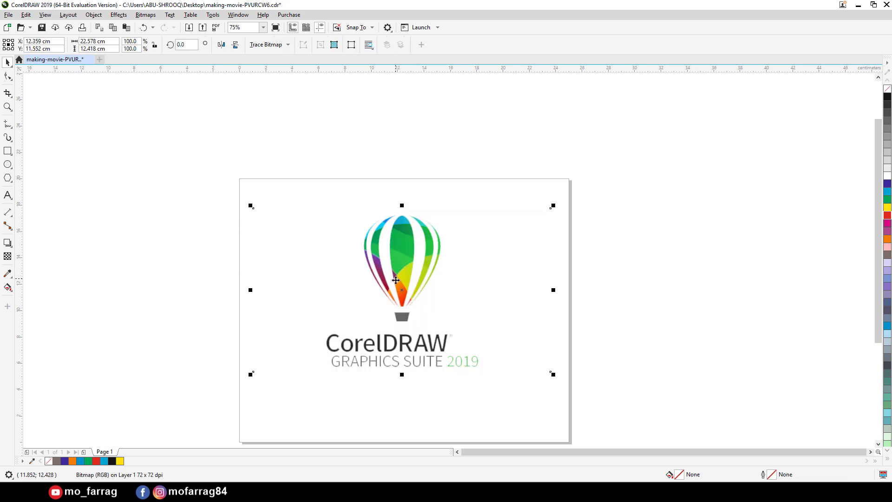
left_click(396, 271)
left_click(401, 263)
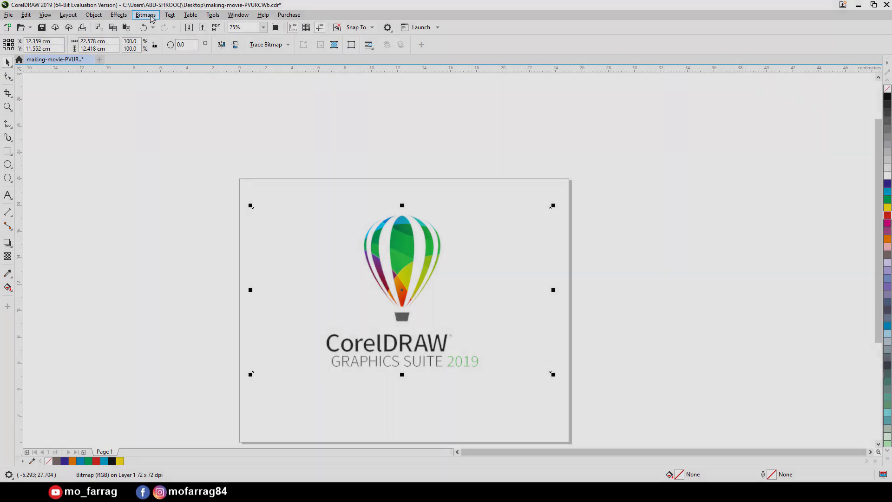
left_click(348, 123)
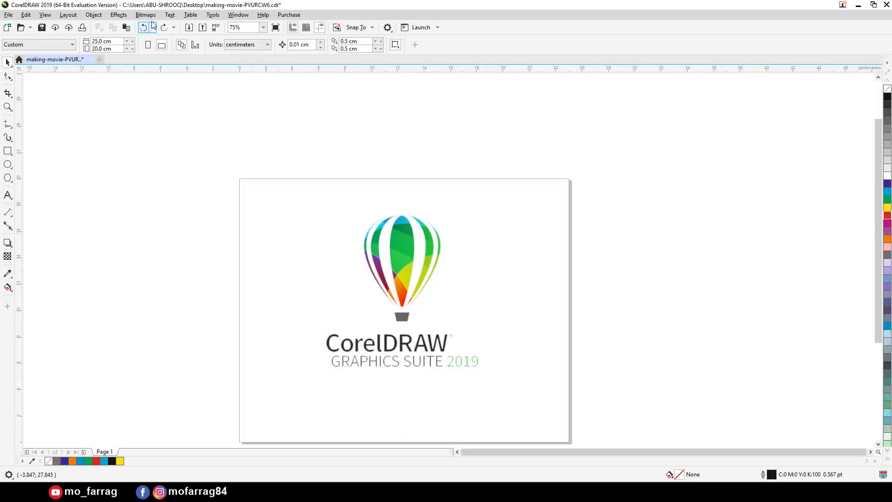
left_click(170, 15)
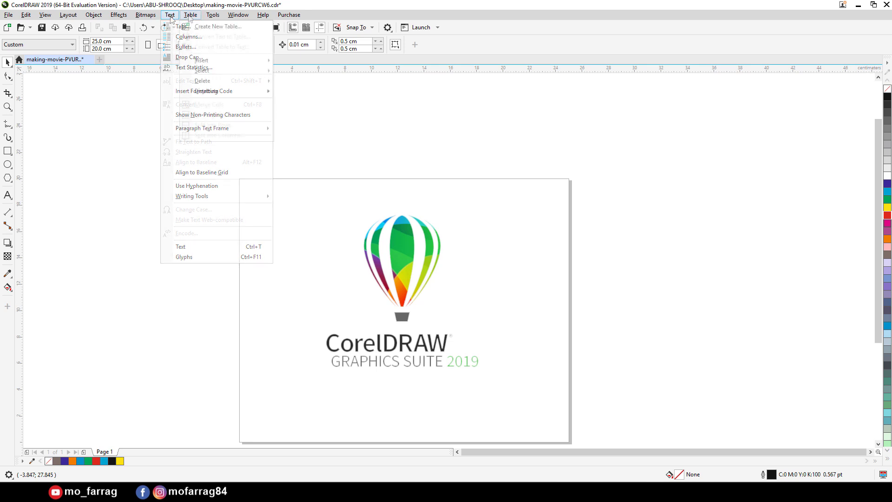
left_click(188, 7)
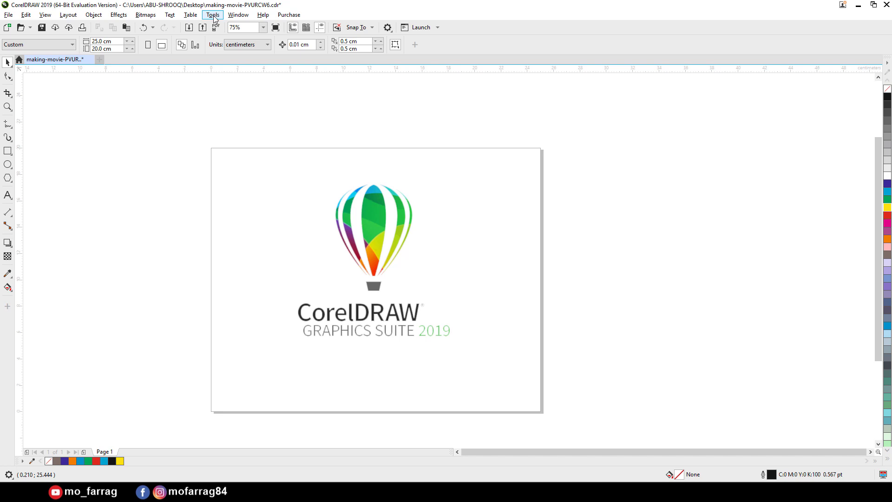
- Change the node size in the Nodes and Handles section of the CorelDRAW options and apply it
left_click(213, 16)
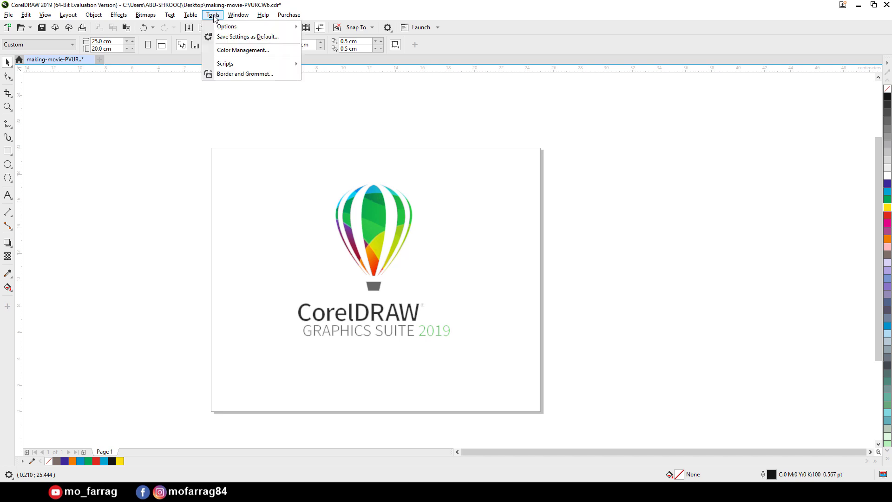
mouse_move(222, 29)
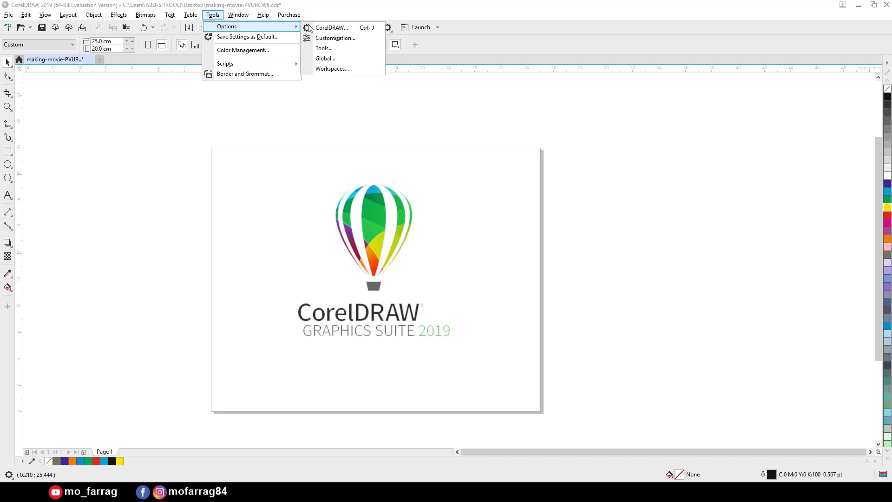
left_click(342, 29)
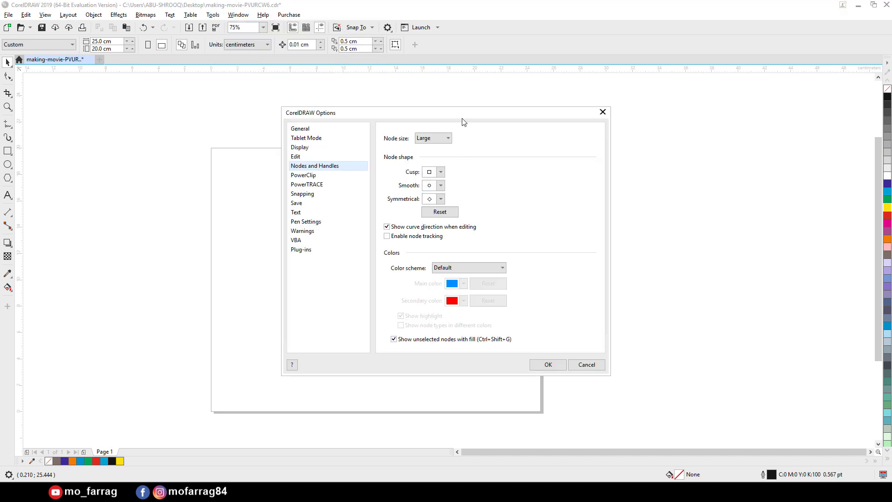
left_click_drag(462, 108, 463, 91)
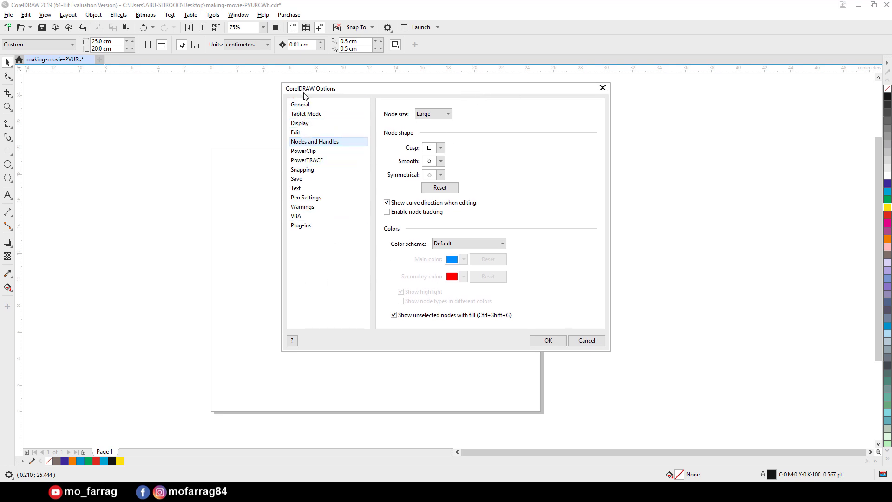
left_click_drag(311, 93, 298, 117)
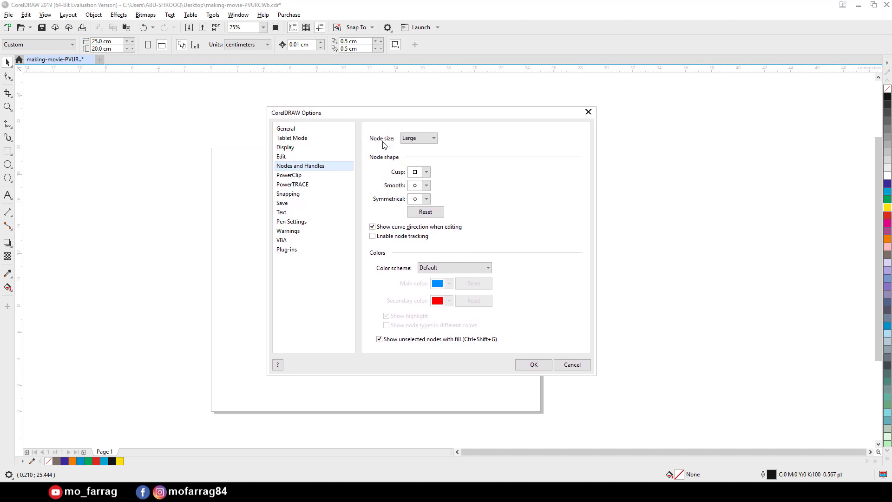
left_click_drag(381, 116, 385, 140)
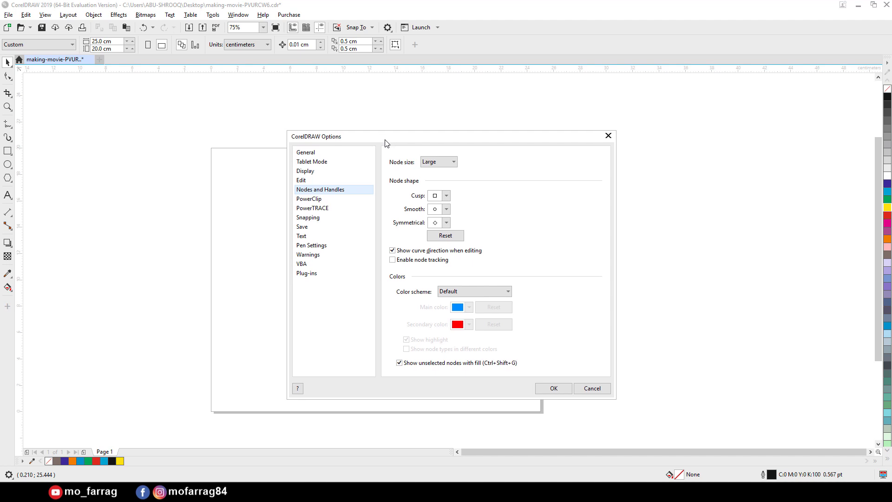
left_click(441, 162)
left_click(437, 173)
left_click(554, 388)
- Draw a rectangle about 7.7 by 6.6 cm above the page and fill it with yellow
scroll(239, 246, "down", 1)
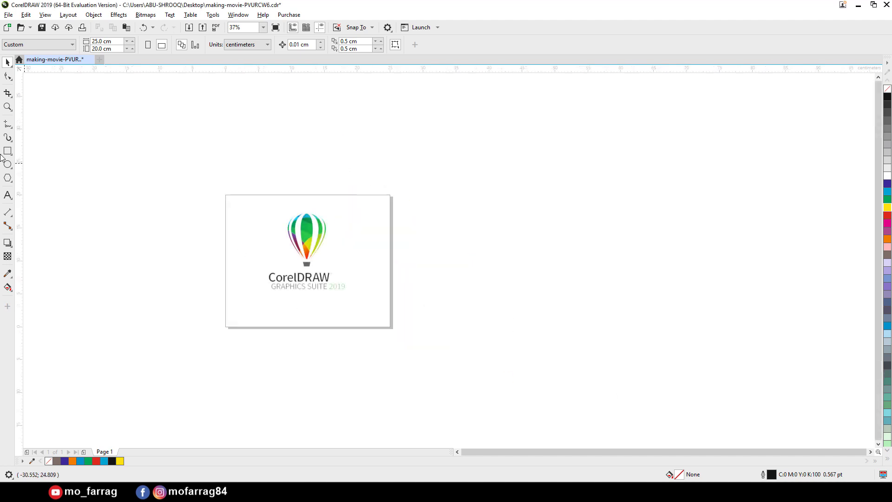
left_click(8, 151)
scroll(302, 154, "up", 2)
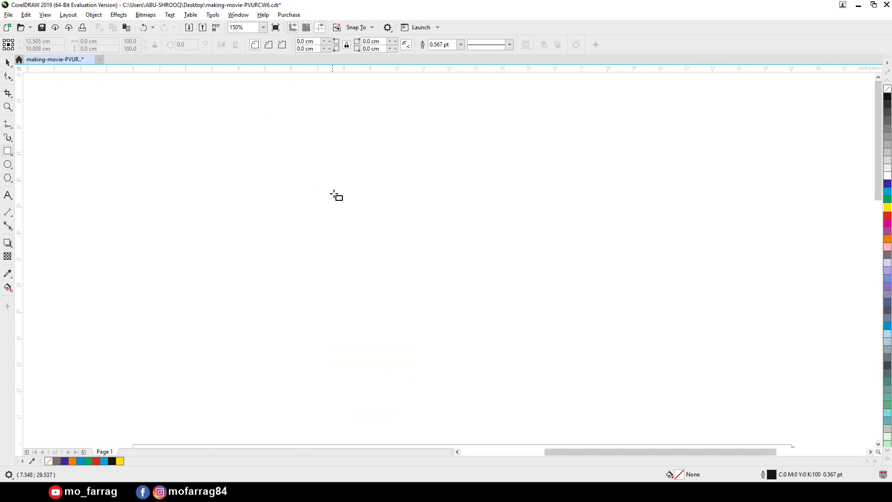
mouse_move(475, 154)
left_mouse_down()
mouse_move(277, 311)
mouse_move(271, 328)
left_mouse_up()
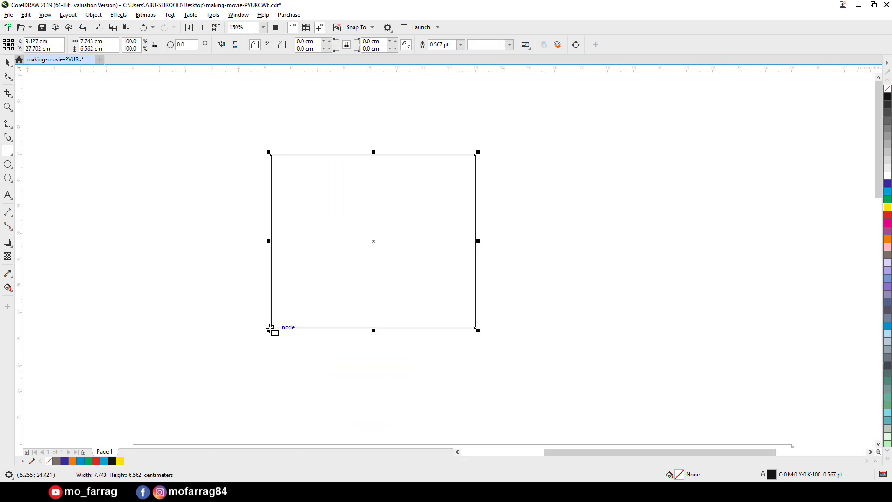
left_click(887, 207)
- Convert the yellow rectangle to curves and add extra nodes along its top edge with the Shape tool
key("ctrl+q")
key("F10")
scroll(383, 161, "up", 1)
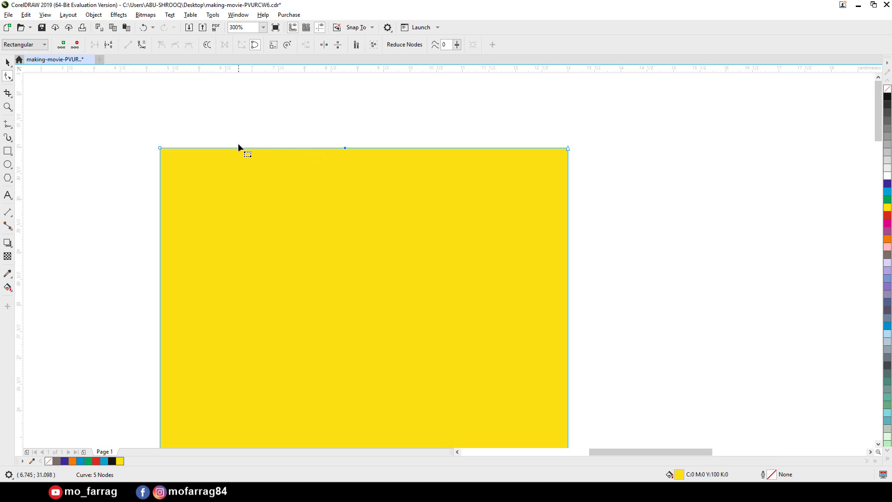
double_click(247, 148)
double_click(460, 148)
left_click(8, 62)
left_click(420, 174)
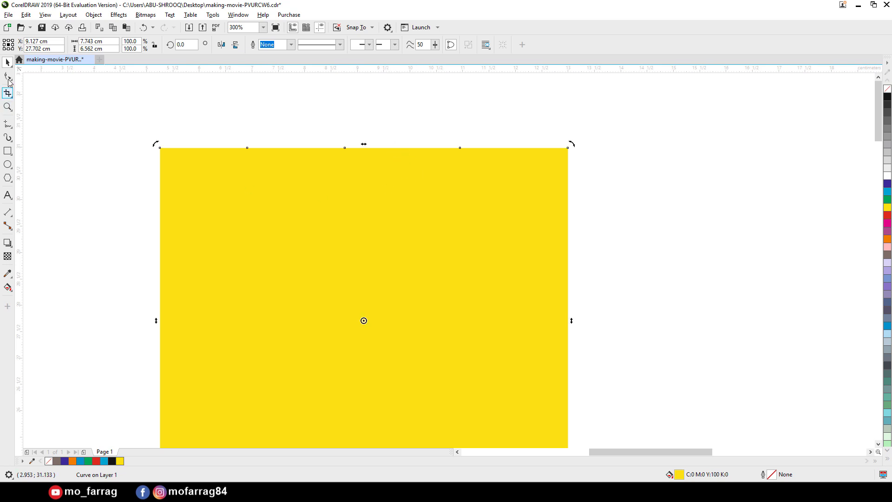
- Select the middle node on the yellow shape's top edge with the Shape tool
left_click(8, 75)
scroll(345, 137, "up", 2)
left_click_drag(316, 219, 341, 163)
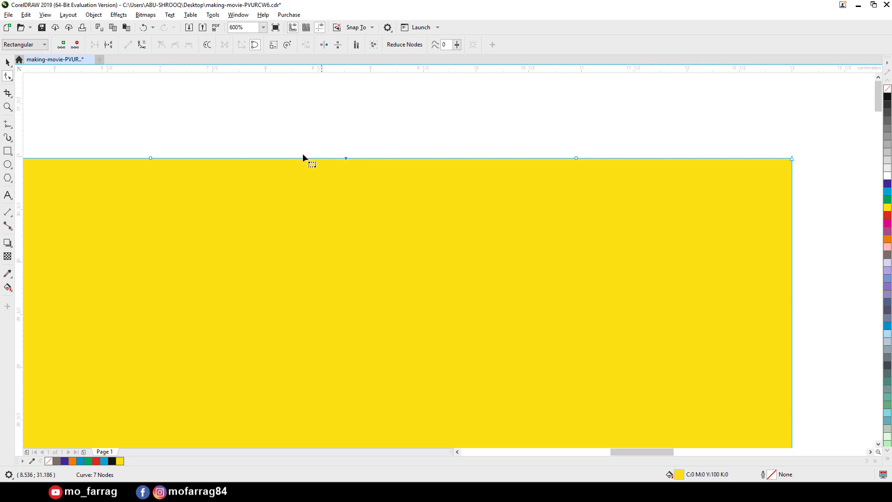
scroll(432, 164, "down", 2)
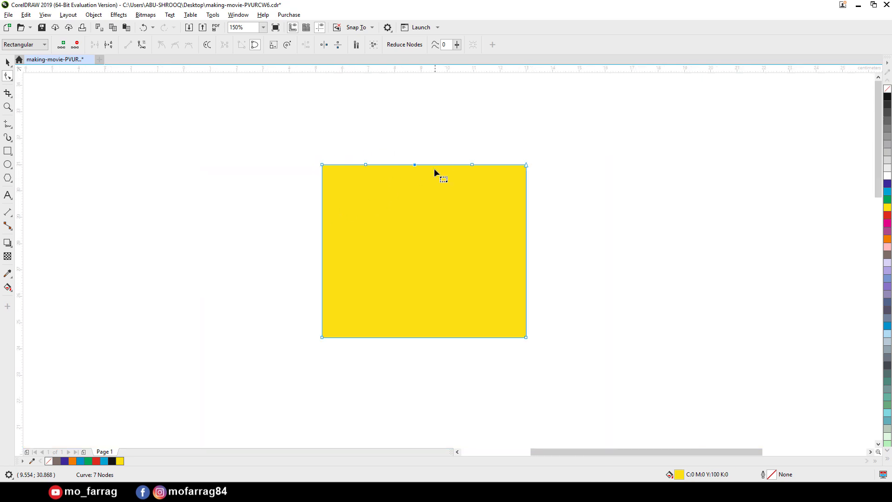
scroll(434, 168, "up", 2)
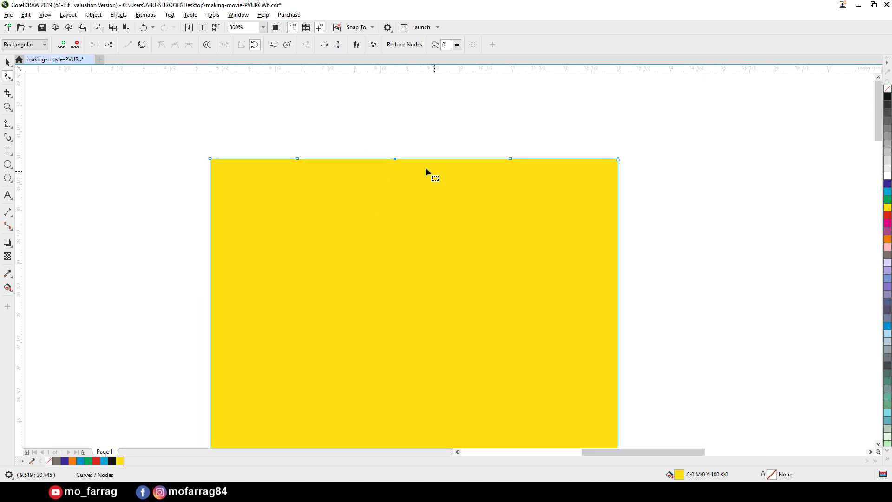
- Set the node size to Large in the Nodes and Handles options and apply it
left_click(213, 15)
mouse_move(222, 29)
left_click(325, 26)
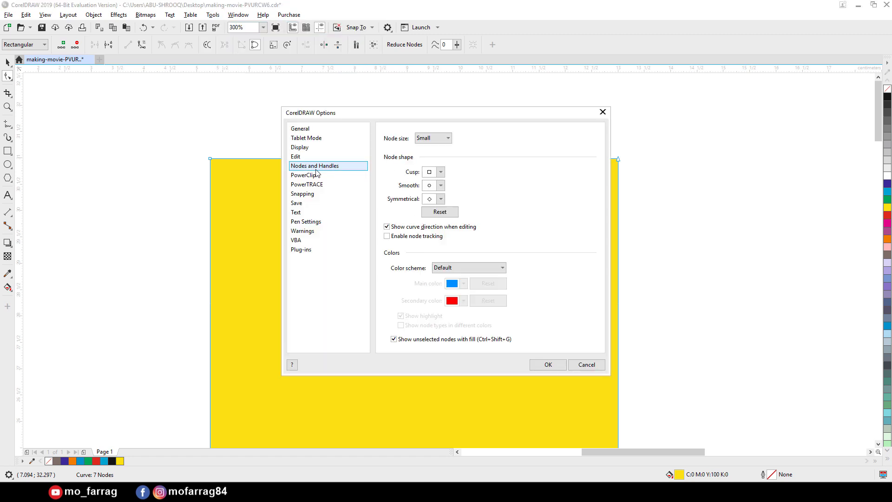
left_click(425, 138)
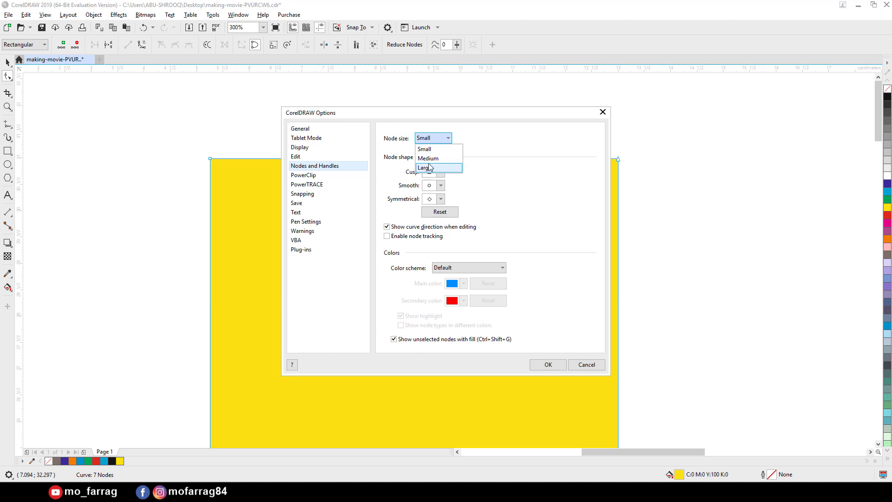
left_click(432, 167)
left_click(549, 365)
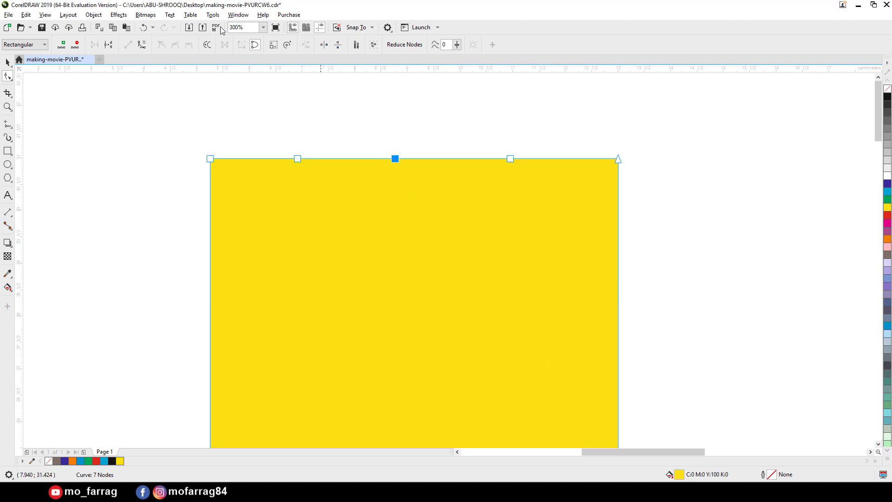
- Review the Nodes and Handles options again and close them without changing anything
left_click(213, 15)
mouse_move(221, 27)
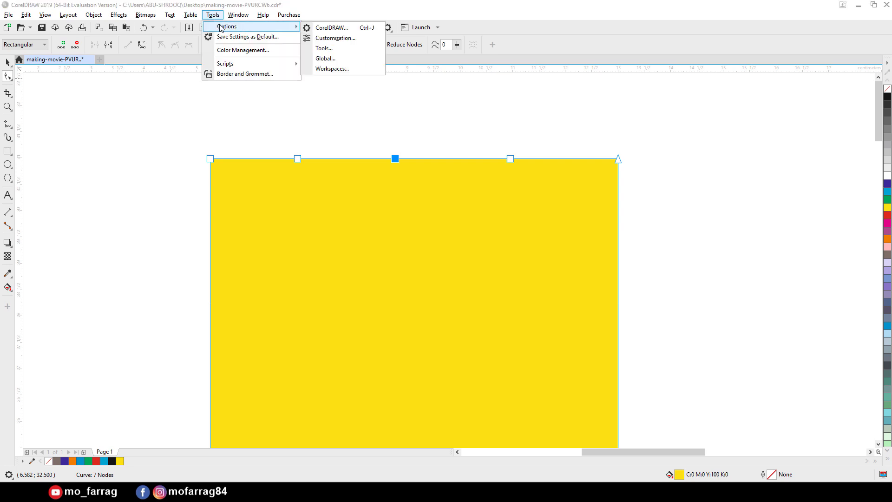
left_click(325, 26)
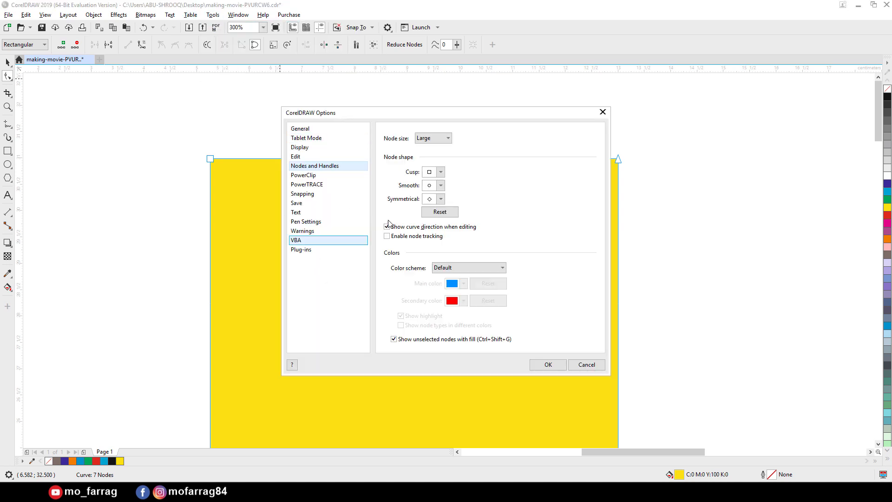
left_click(603, 112)
left_click(237, 15)
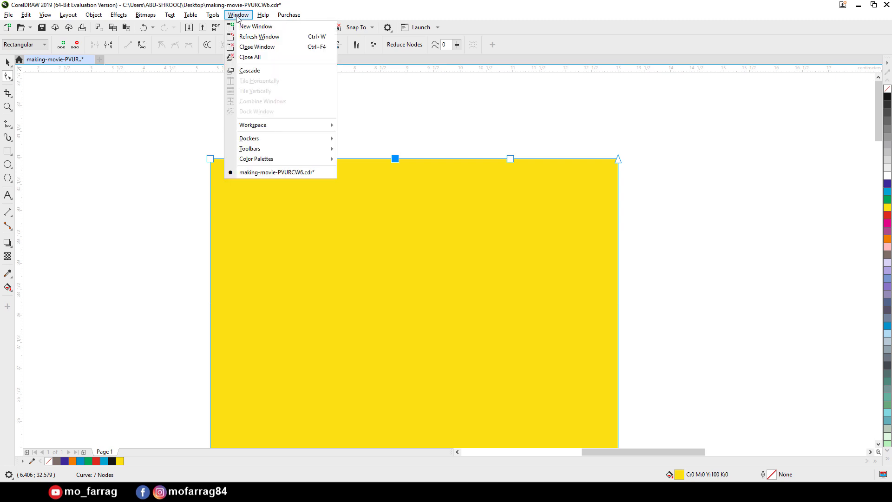
- Preview the Dark interface theme in the Customization appearance settings and apply the Light theme instead
mouse_move(213, 15)
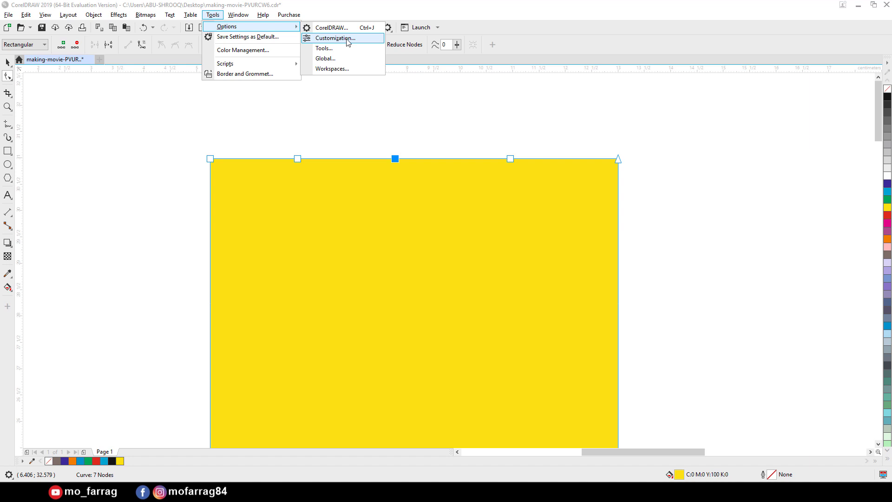
left_click(347, 39)
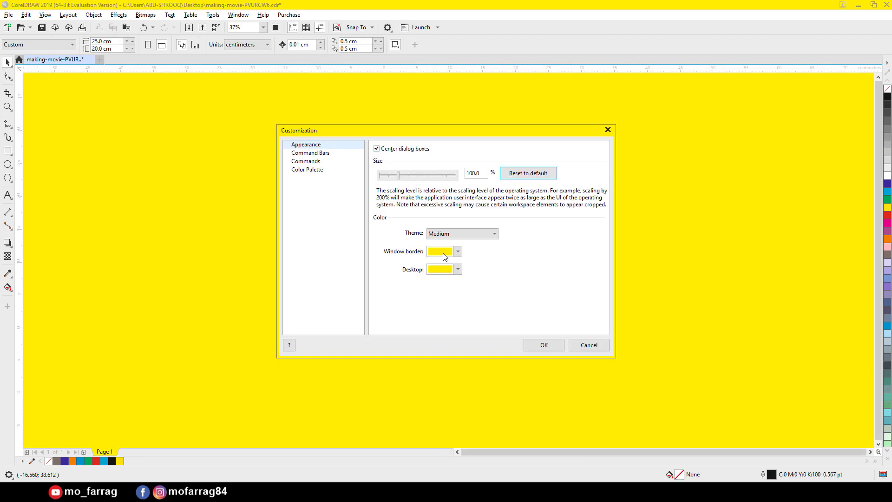
left_click(442, 234)
left_click(438, 258)
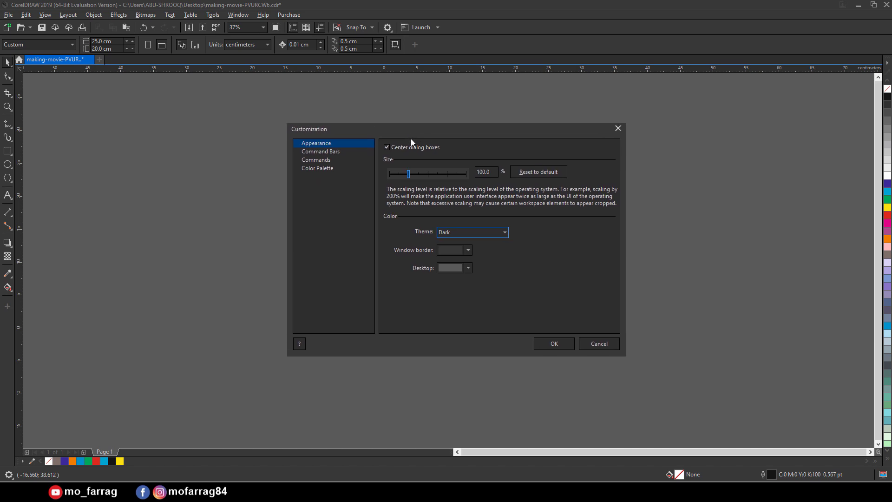
left_click(447, 235)
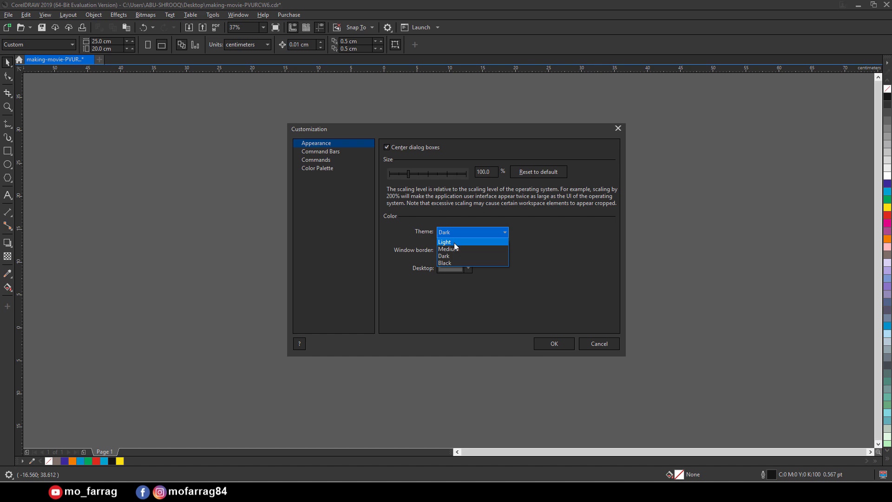
left_click(453, 242)
left_click(554, 344)
- Review the Mesh Fill and Table default settings in the Tool Options and close them
left_click(212, 15)
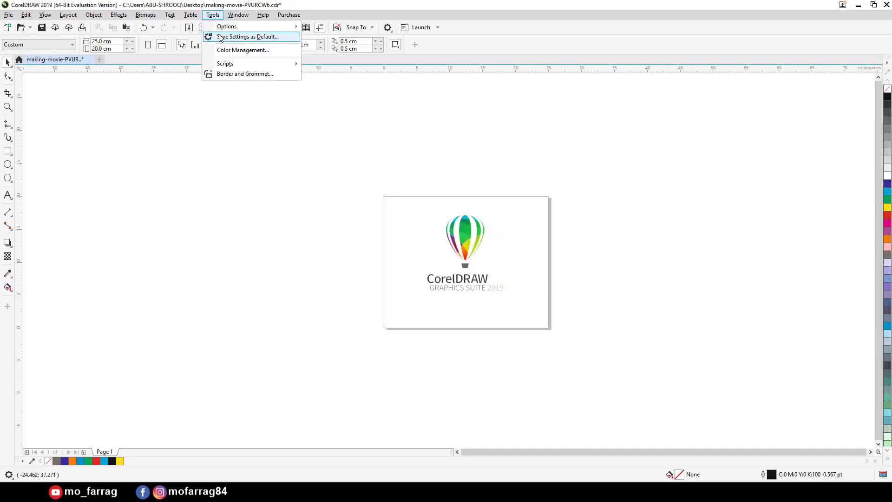
left_click(224, 26)
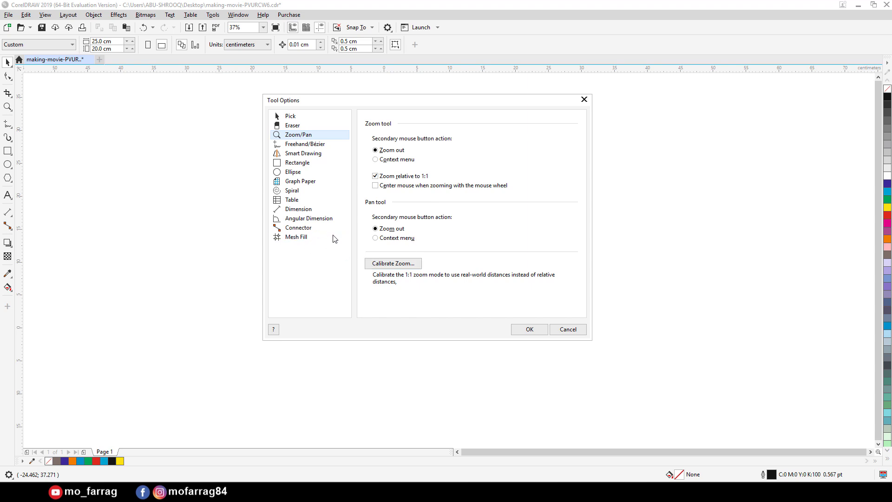
left_click(294, 238)
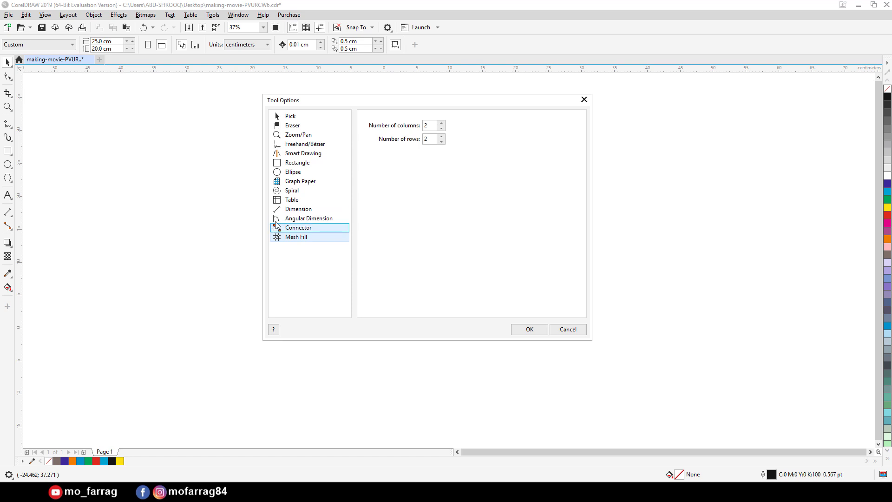
left_click(288, 200)
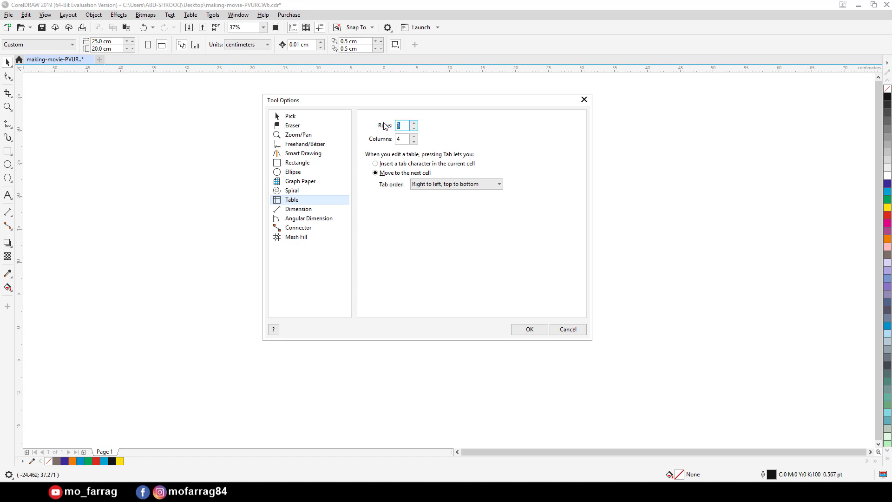
left_click(406, 138)
left_click(528, 329)
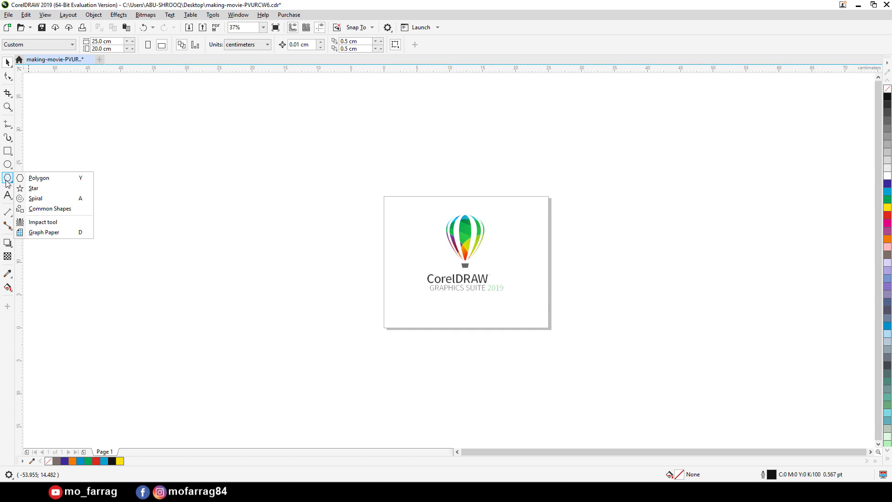
- Try drawing a table on the empty desktop area beside the page with the Table tool
left_click(8, 200)
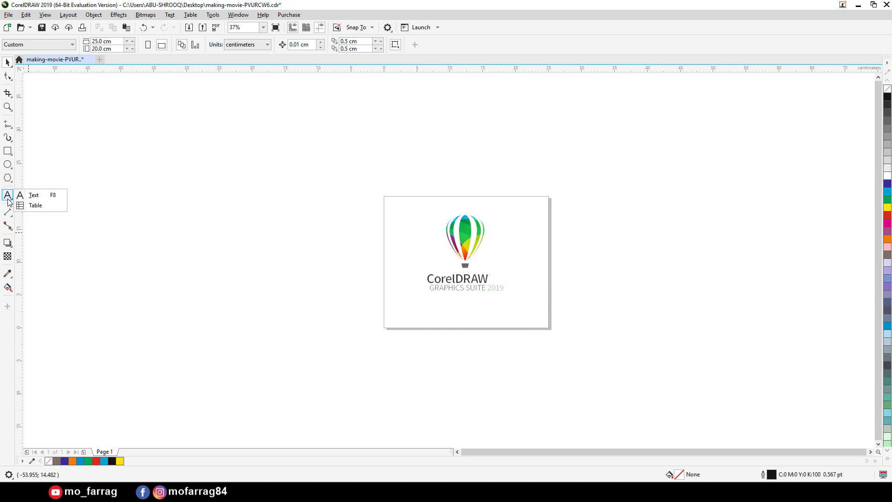
left_click(33, 205)
left_click_drag(319, 175, 100, 293)
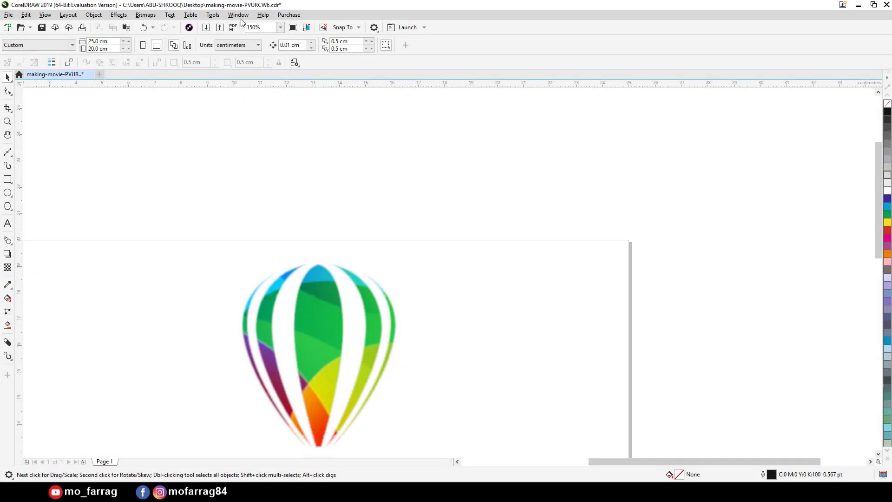
- Show the Objects docker and select the balloon logo bitmap on the page
left_click(238, 15)
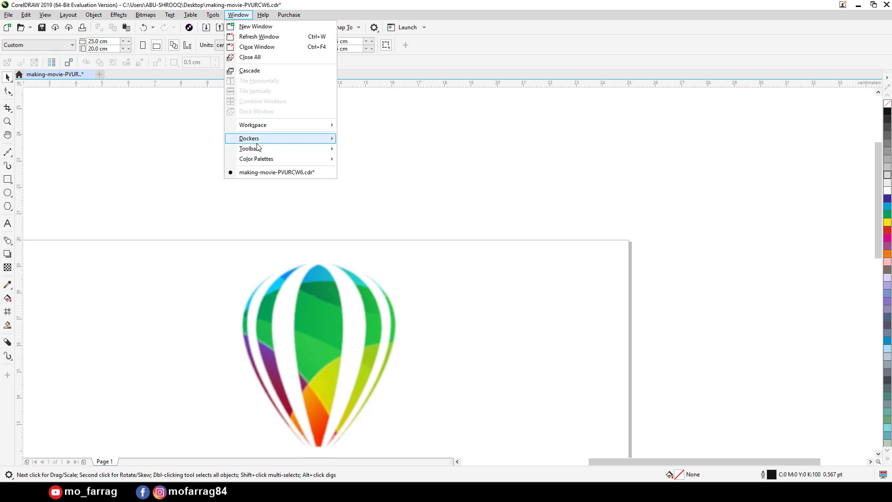
mouse_move(256, 144)
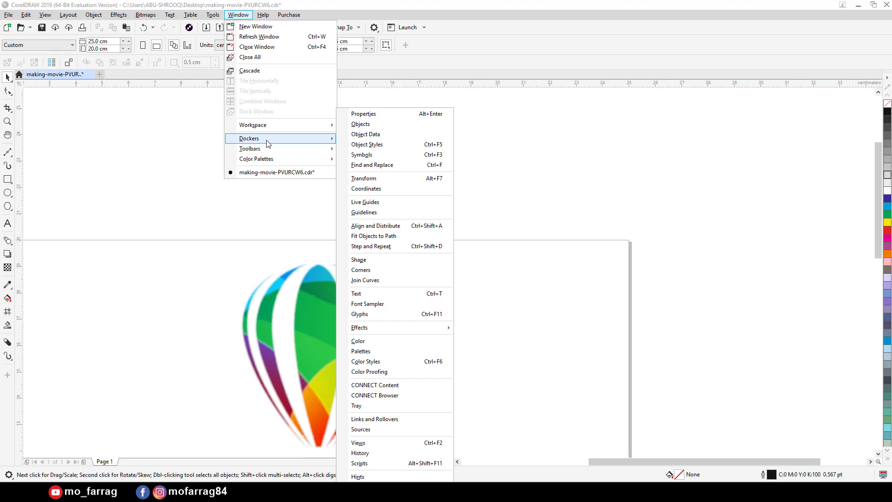
left_click(377, 124)
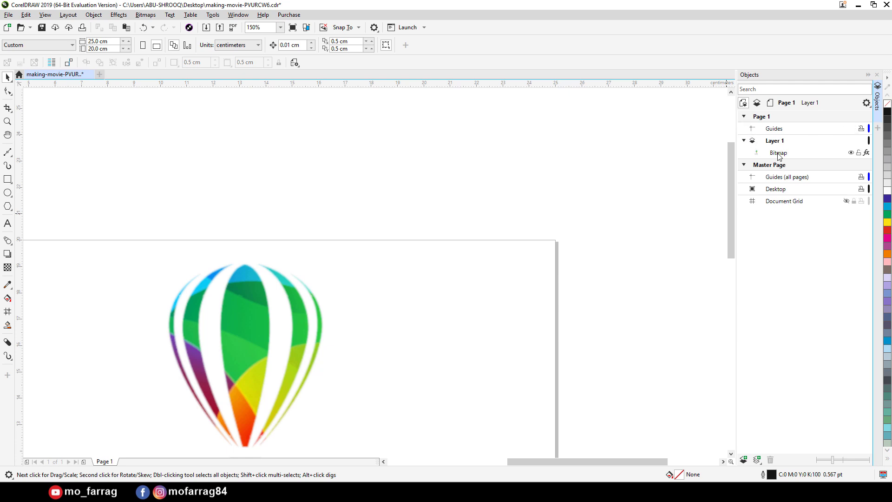
left_click(284, 329)
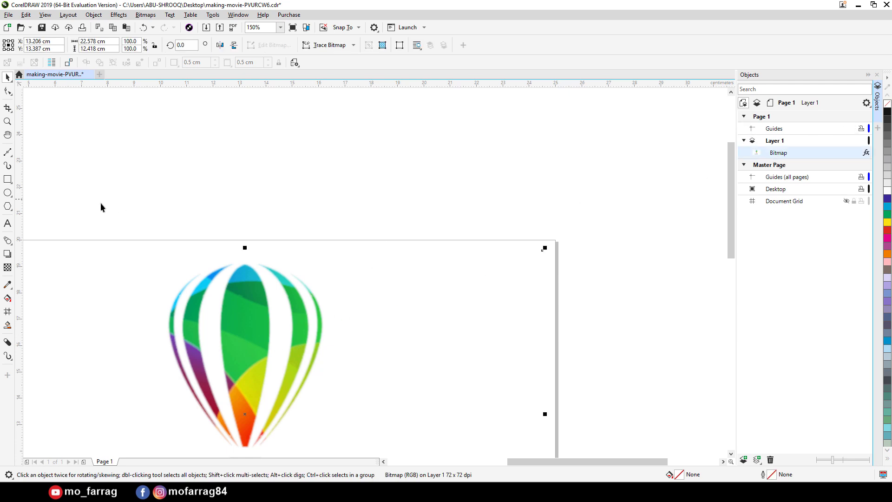
- Draw a rectangle about 4.6 by 4.4 cm to the right of the balloon on the page
left_click(8, 179)
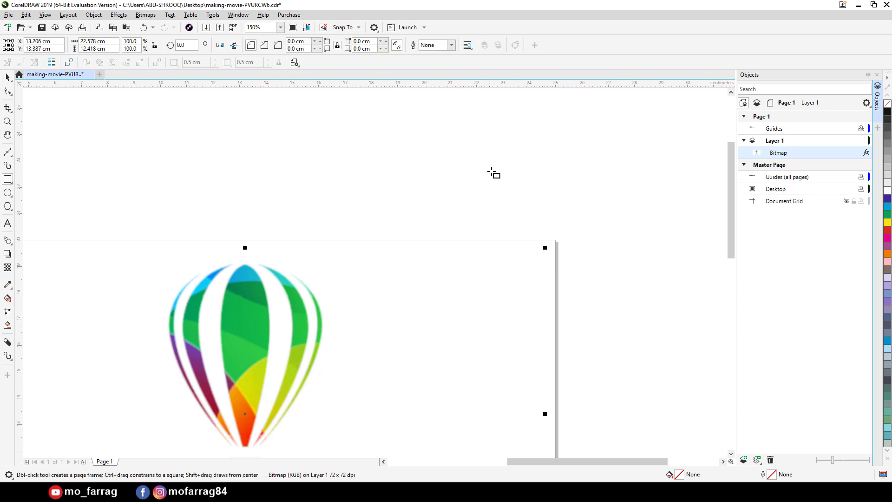
scroll(494, 173, "down", 2)
scroll(480, 177, "up", 1)
left_click_drag(523, 187, 457, 252)
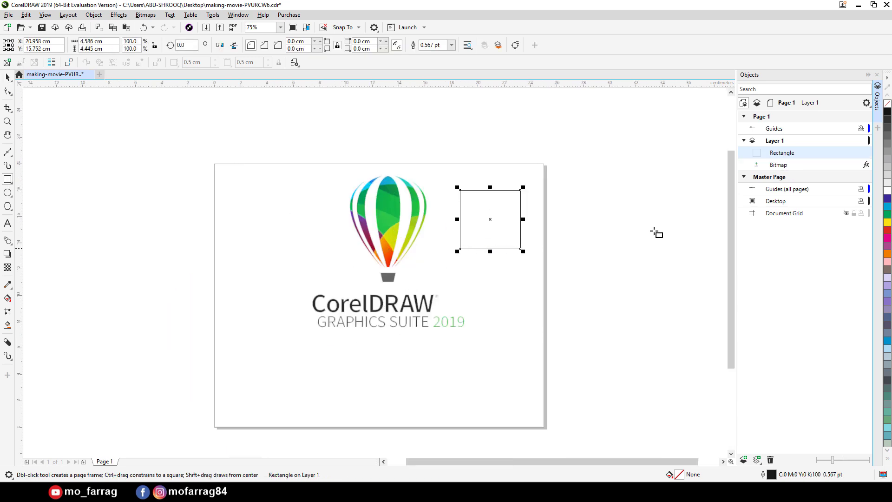
- Add a first name as Arial artistic text left of the balloon, enlarged to about 9 by 1.5 cm and shifted onto the page
left_click(7, 223)
left_click(261, 228)
type("mohamed")
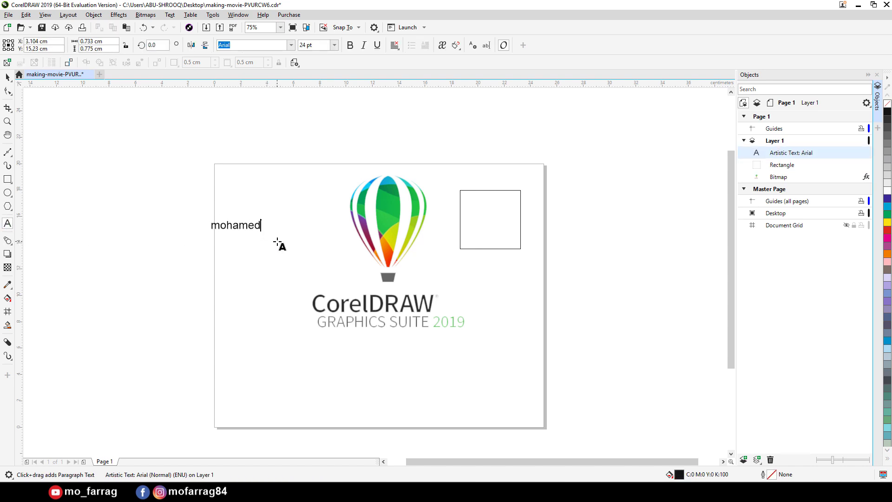
left_click_drag(262, 232, 334, 244)
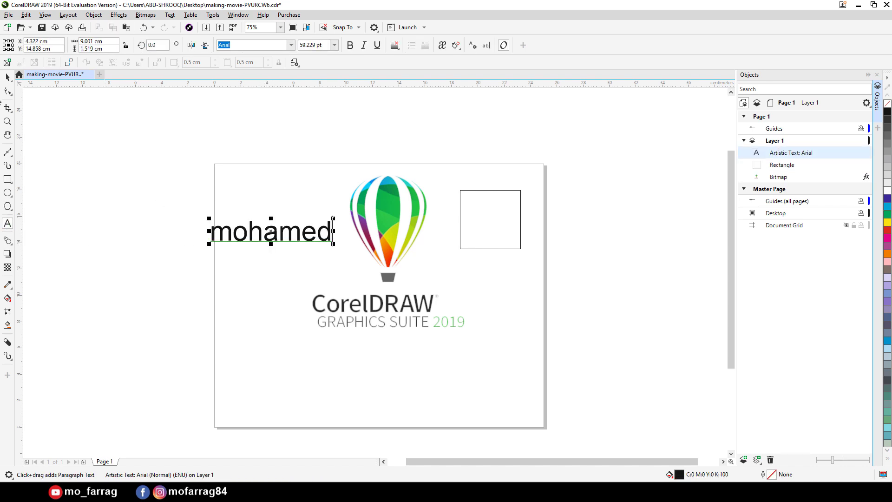
key("ctrl+space")
mouse_move(274, 240)
left_mouse_down()
mouse_move(279, 258)
mouse_move(286, 251)
left_mouse_up()
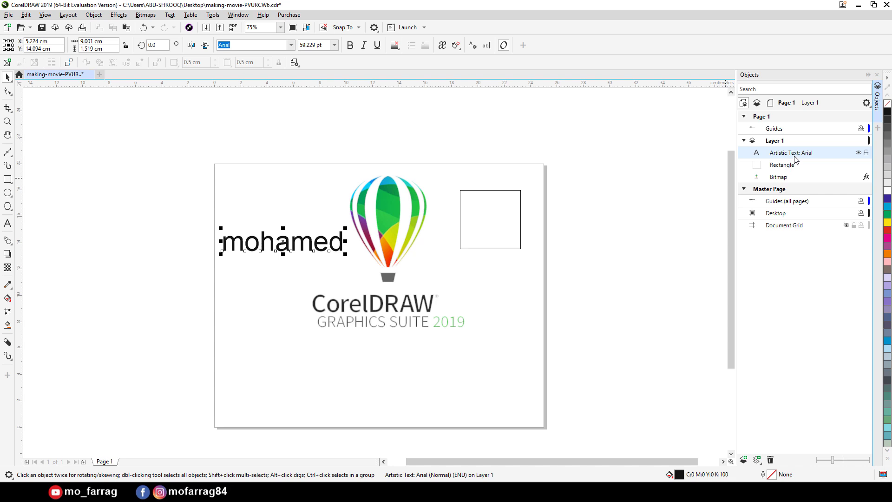
- Draw a circle about 4.9 cm in diameter overlapping the lower right of the rectangle
left_click(7, 192)
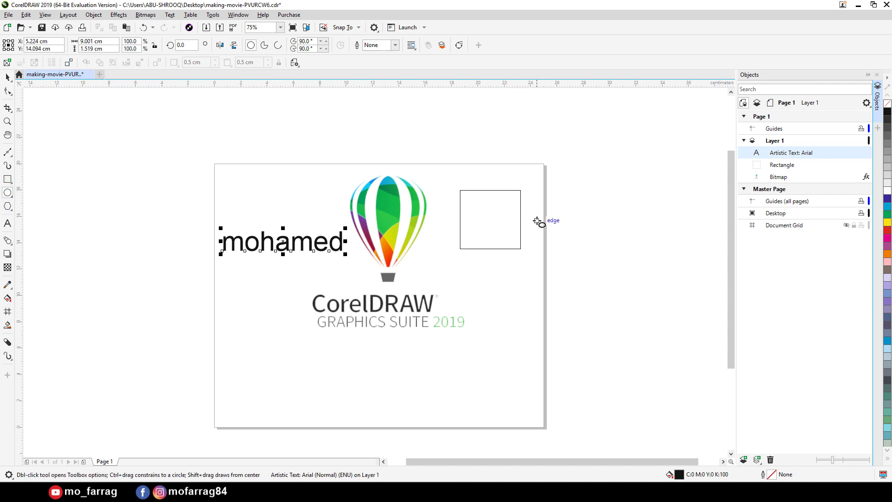
left_click_drag(537, 205, 466, 276)
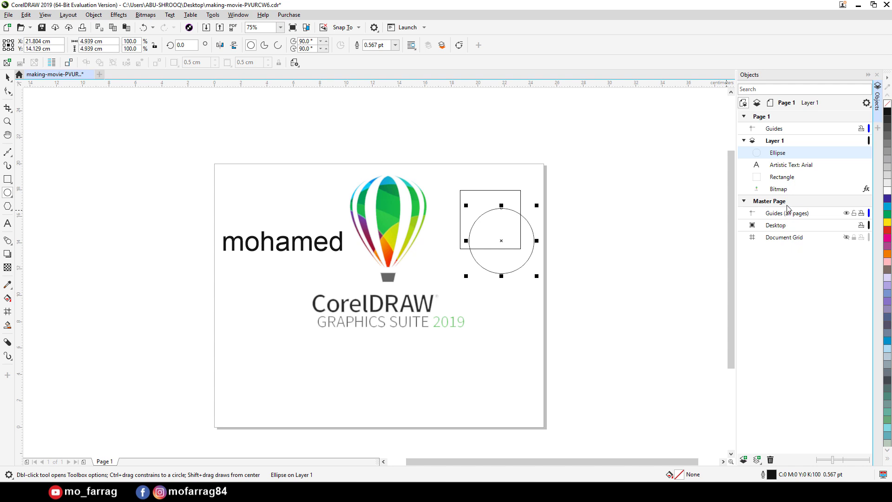
left_click(8, 76)
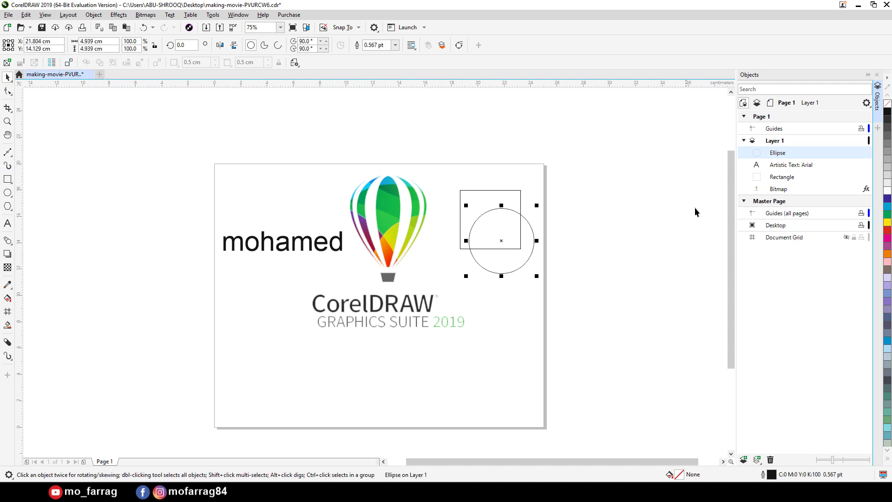
- Select the rectangle, the bitmap and the ellipse in turn through their entries under Layer 1
left_click(776, 179)
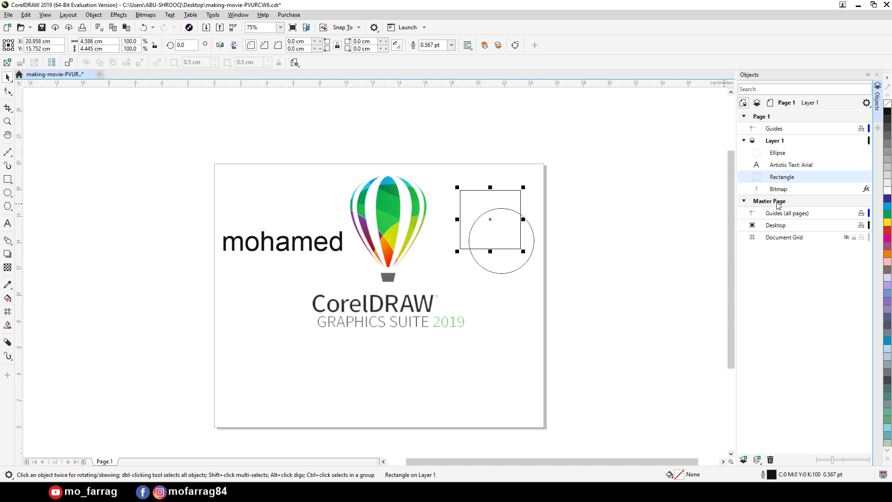
left_click(776, 191)
left_click(775, 181)
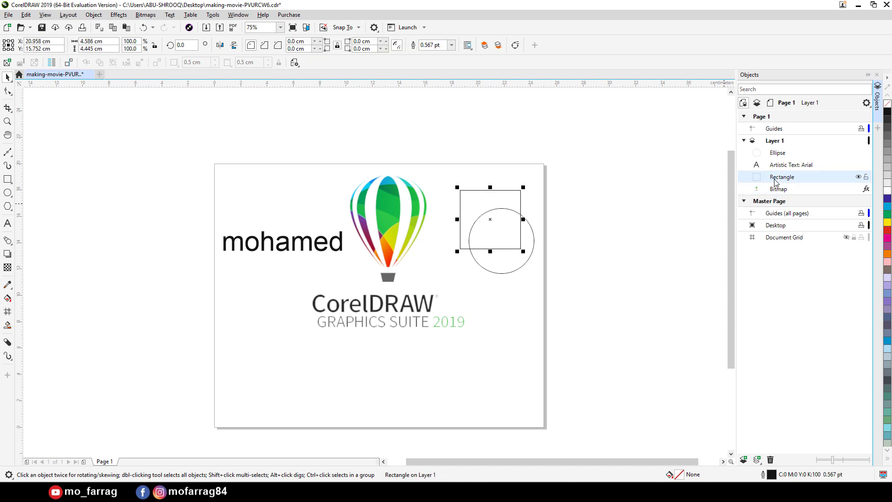
left_click(776, 156)
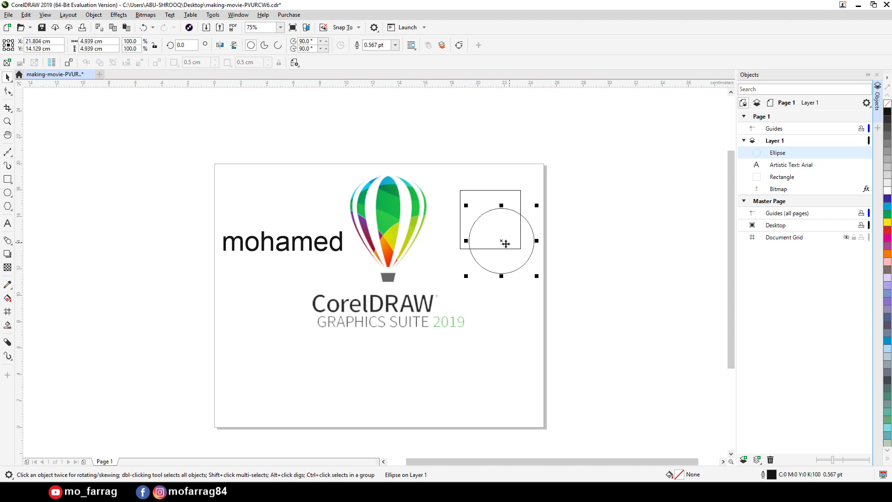
- Move the circle to the page's left edge below the text, and delete both the circle and the rectangle
left_click_drag(500, 241, 229, 313)
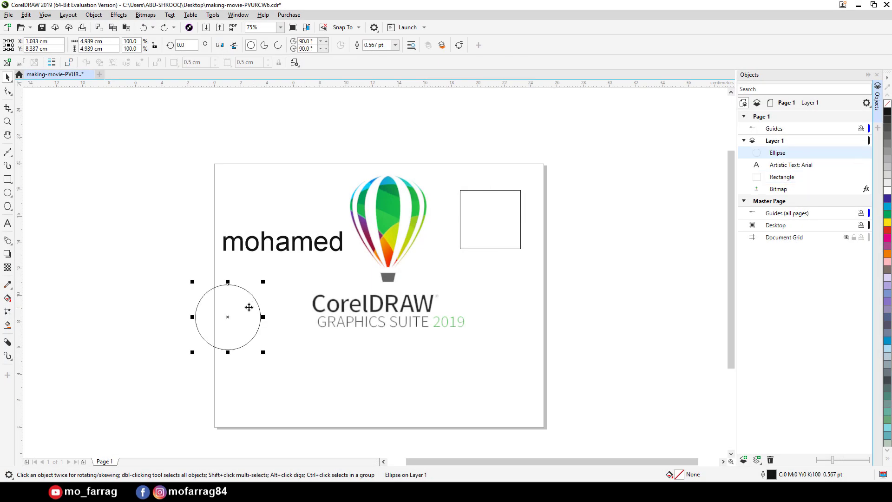
key("Delete")
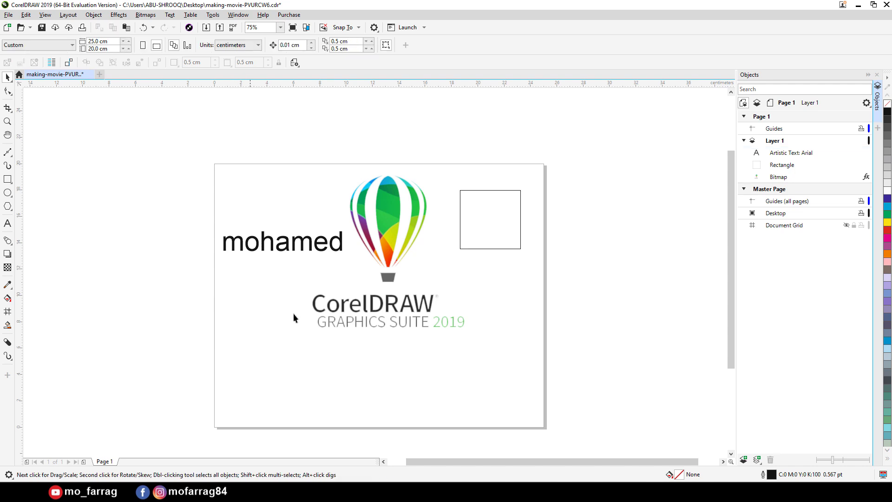
left_click(484, 219)
key("Delete")
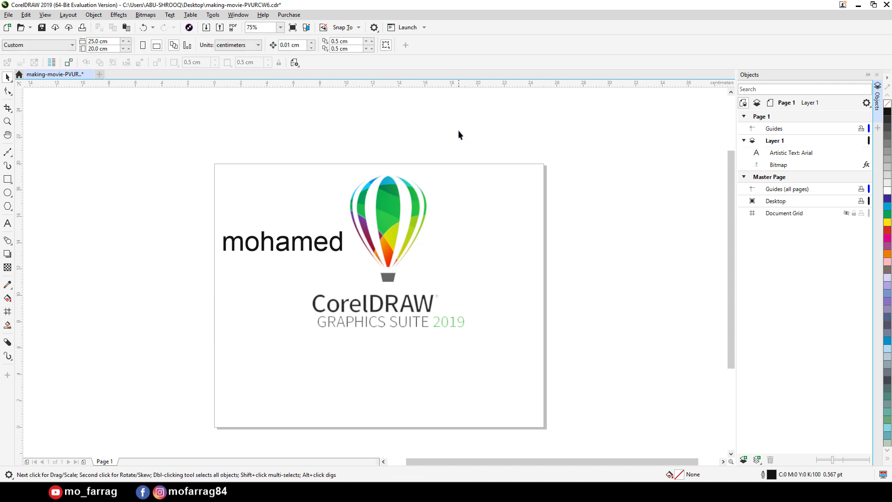
- Open the Hints docker and bring up the hints for the Crop tool and the Color eyedropper tool
left_click(266, 15)
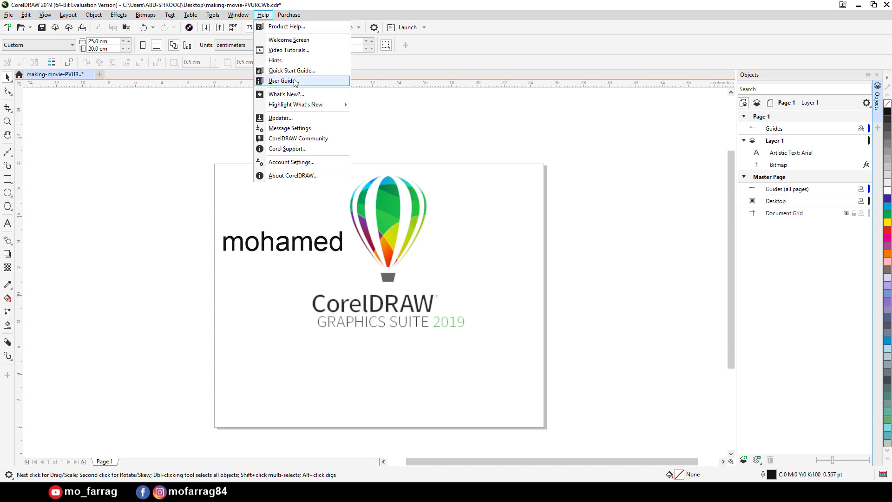
left_click(296, 65)
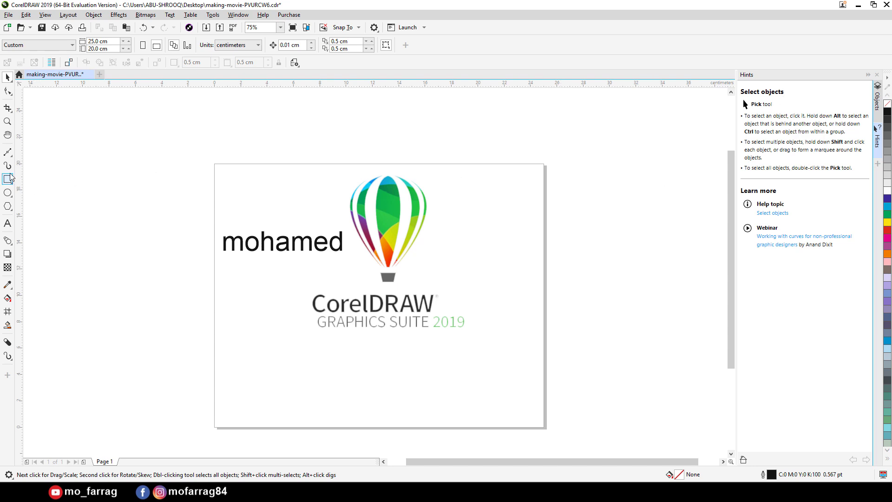
left_click(7, 108)
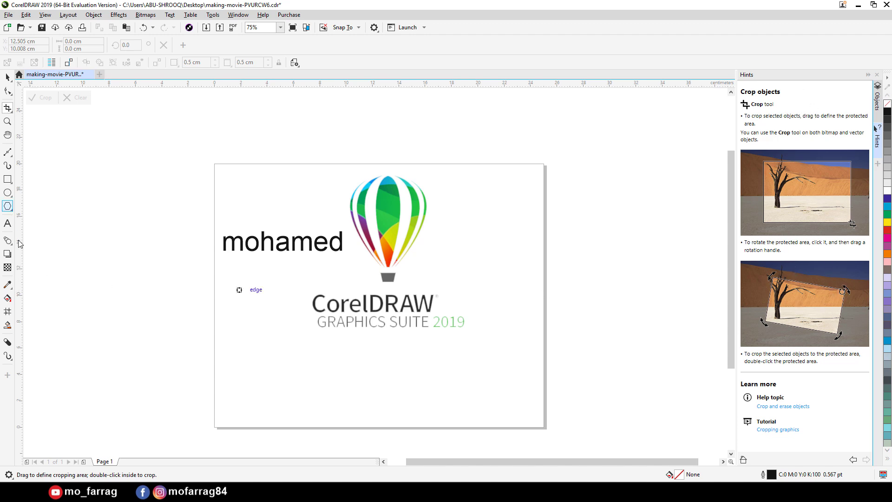
left_click(8, 286)
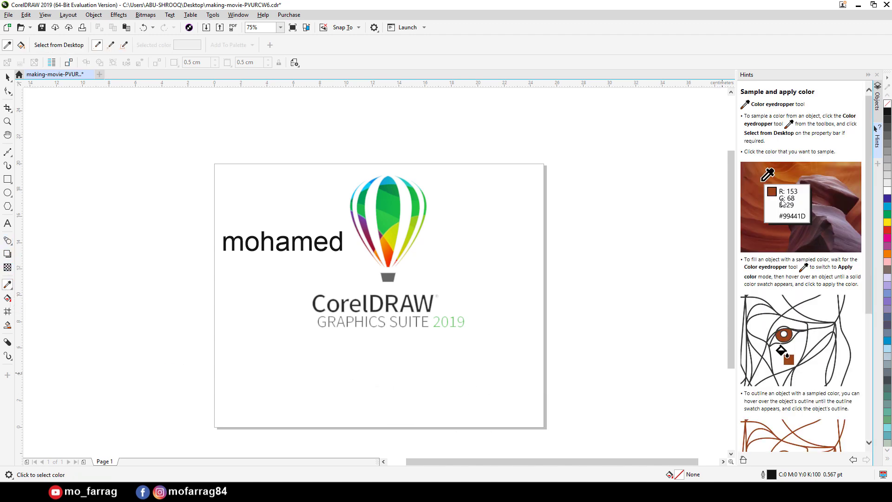